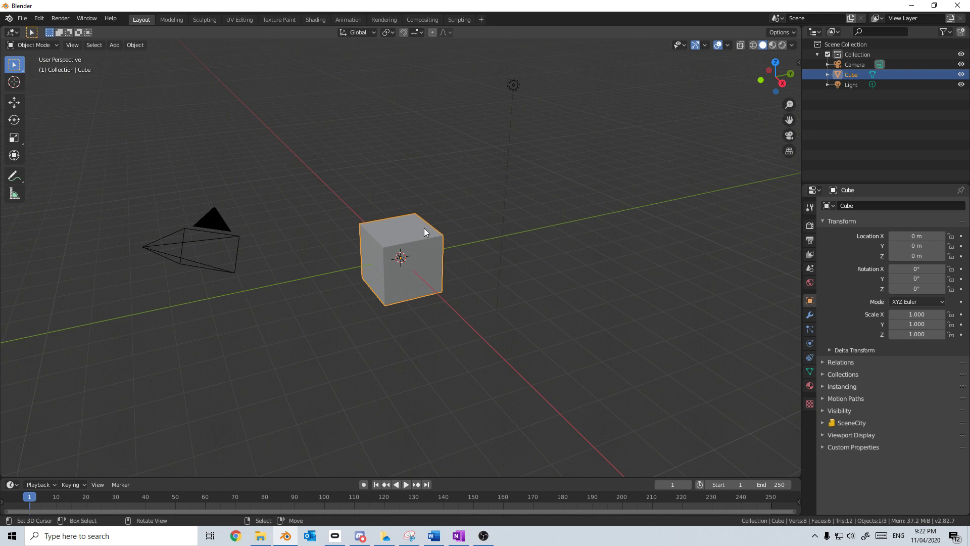
# Step: Clear all default objects from the scene and import the FBX file Char_1_Hello.fbx
pyautogui.press('a')
pyautogui.press('Delete')
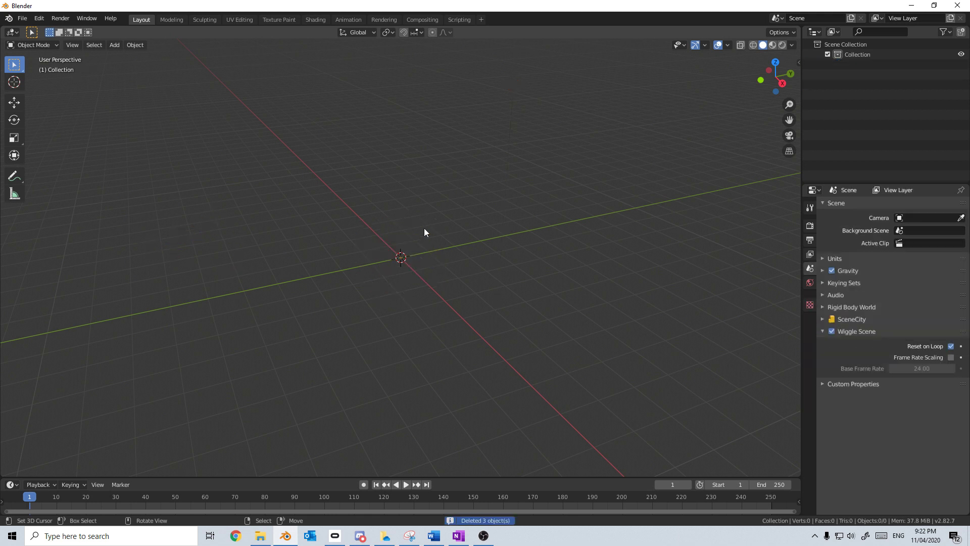
pyautogui.click(23, 19)
pyautogui.moveTo(74, 155)
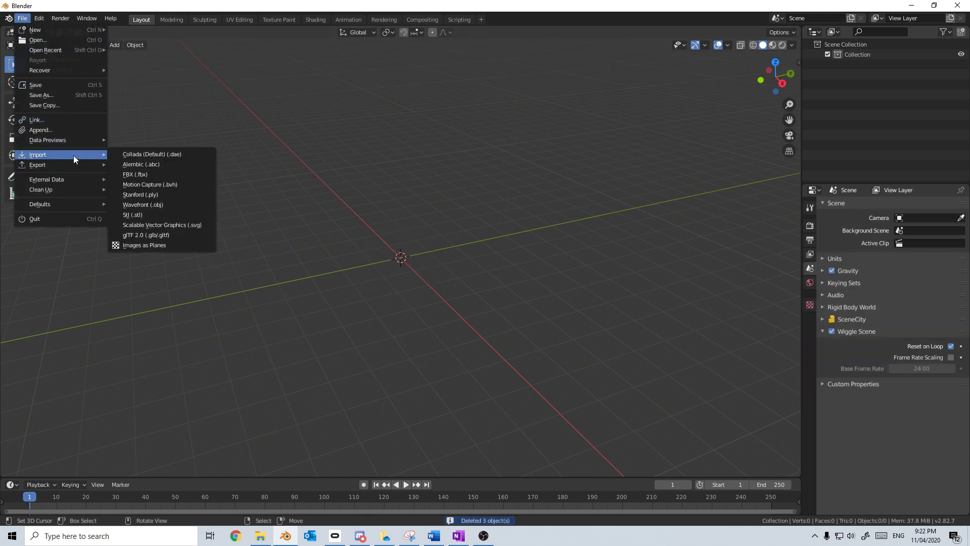
pyautogui.click(134, 174)
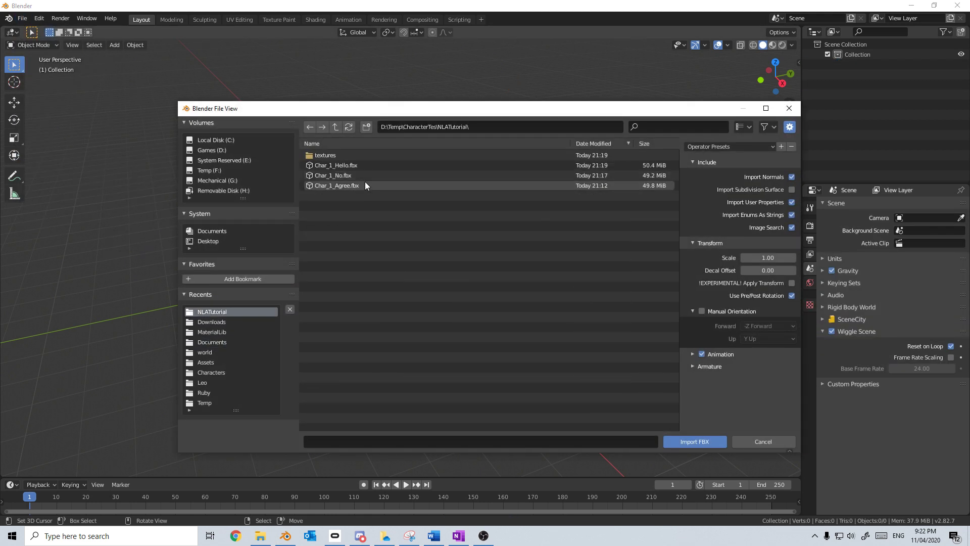
pyautogui.click(353, 165)
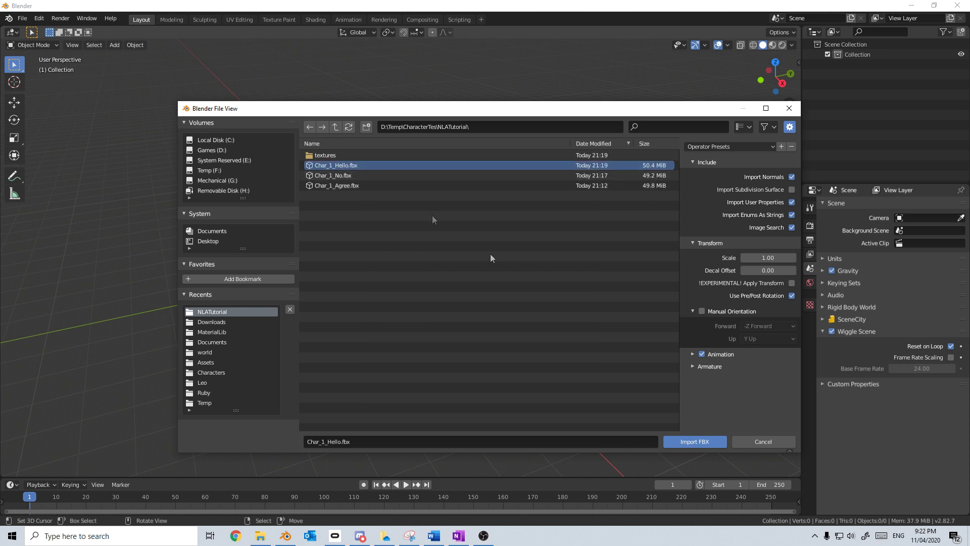
pyautogui.click(704, 443)
# Step: Switch to the Animation workspace and show the imported armature's action in the Action Editor
pyautogui.moveTo(438, 281); pyautogui.dragTo(435, 335, button='middle')
pyautogui.scroll(4, 494, 293)
pyautogui.scroll(3, 495, 291)
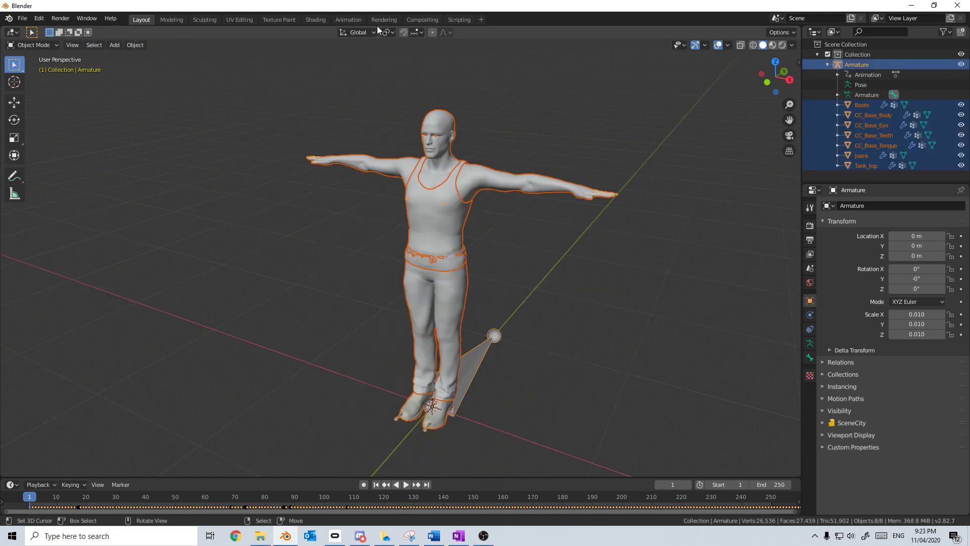
pyautogui.click(339, 21)
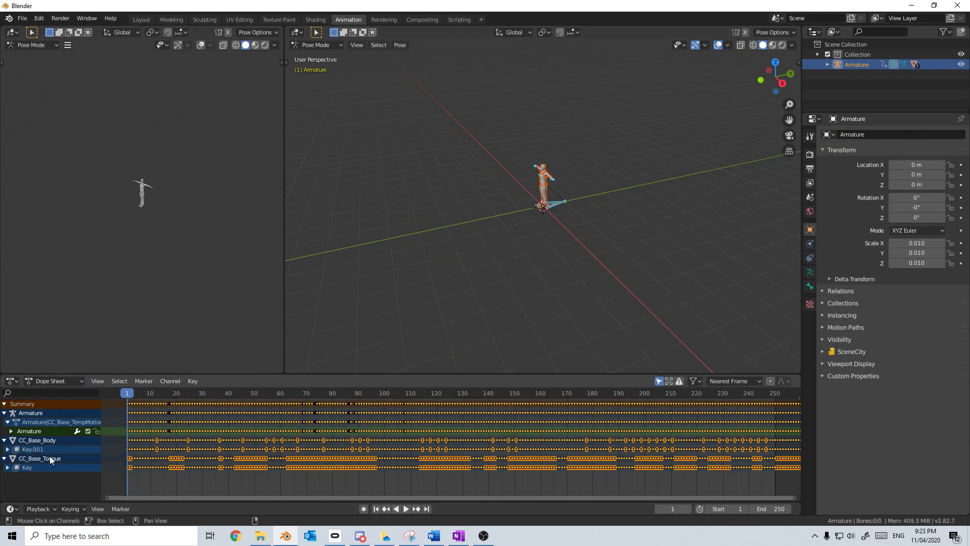
pyautogui.click(8, 449)
pyautogui.click(64, 381)
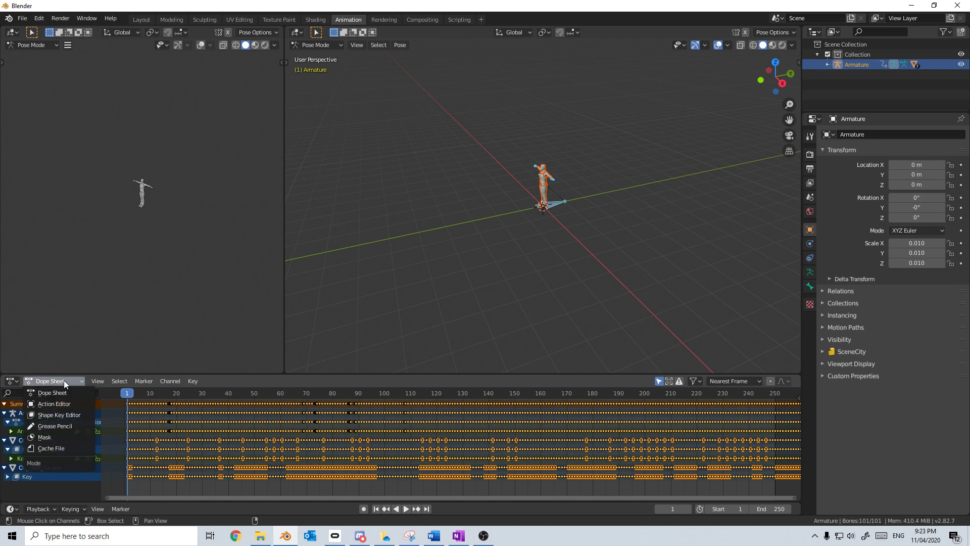
pyautogui.click(65, 408)
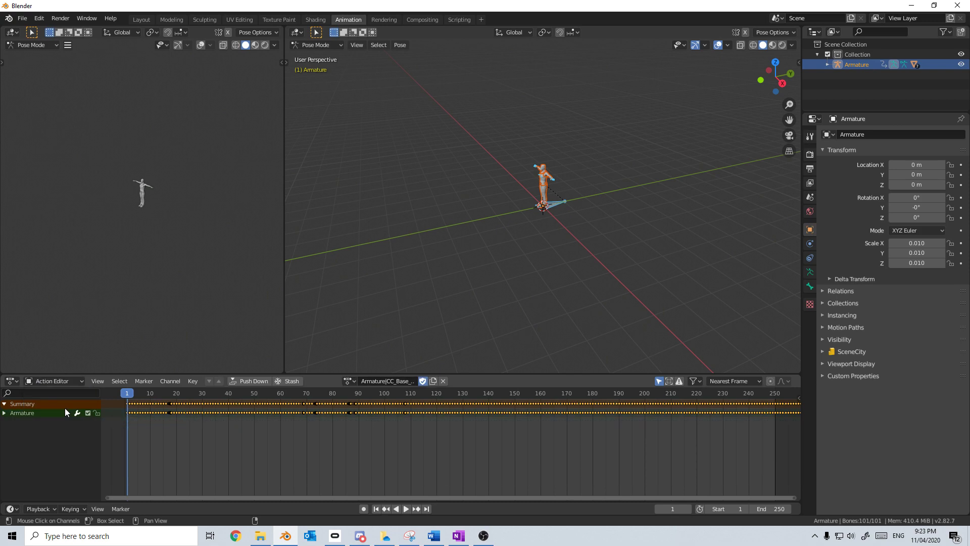
# Step: Examine the armature action's channels and preview the character's motion by playing and scrubbing the timeline
pyautogui.click(5, 413)
pyautogui.scroll(-10, 61, 450)
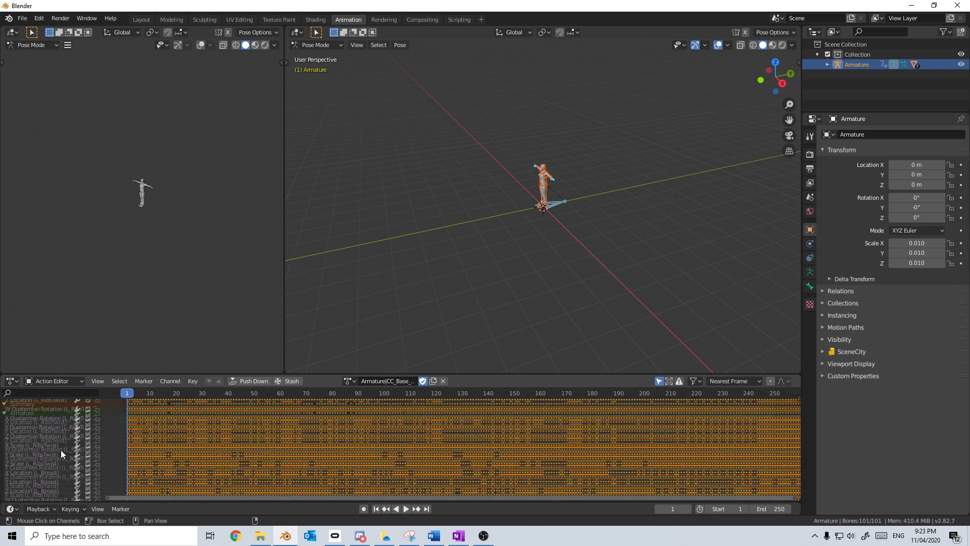
pyautogui.scroll(10, 62, 452)
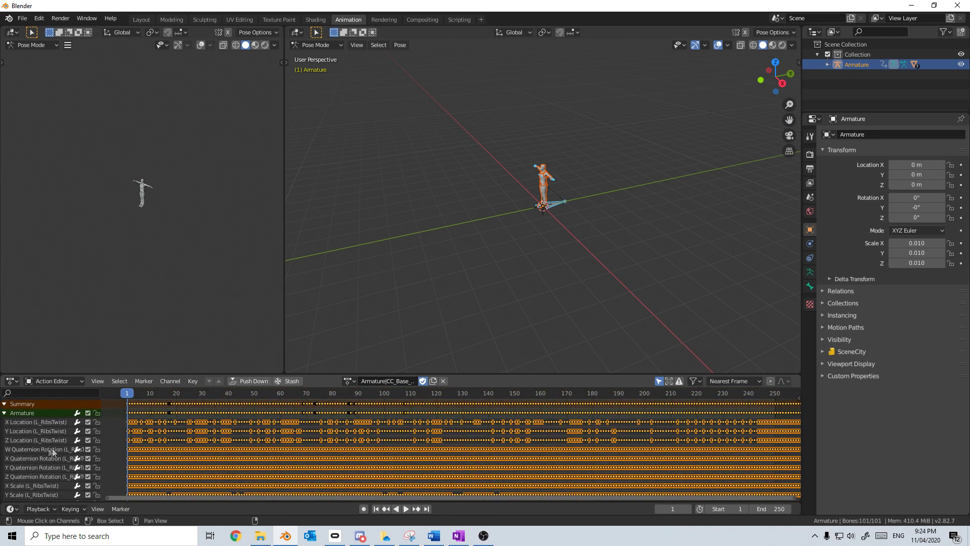
pyautogui.moveTo(554, 204); pyautogui.dragTo(527, 277, button='middle')
pyautogui.scroll(10, 528, 277)
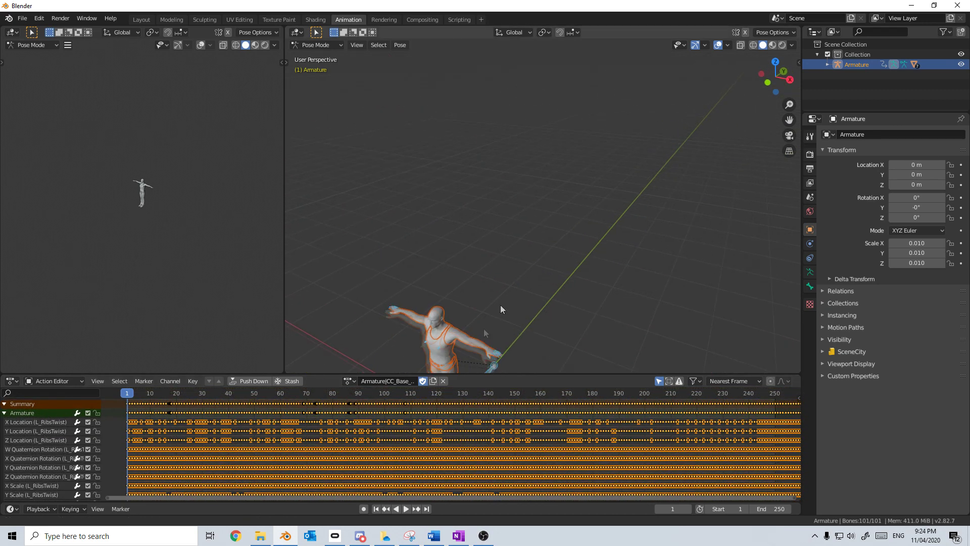
pyautogui.moveTo(552, 245); pyautogui.dragTo(566, 222, button='middle')
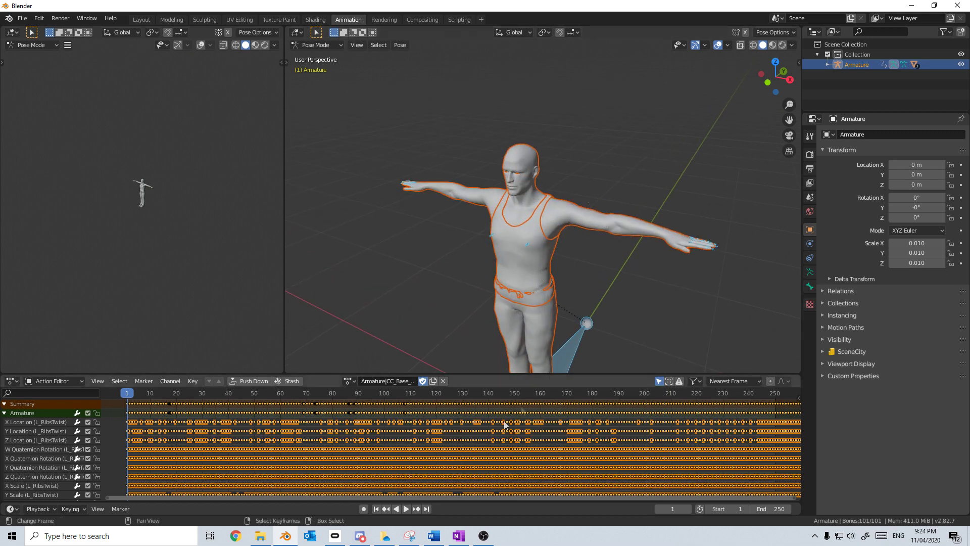
pyautogui.press('space')
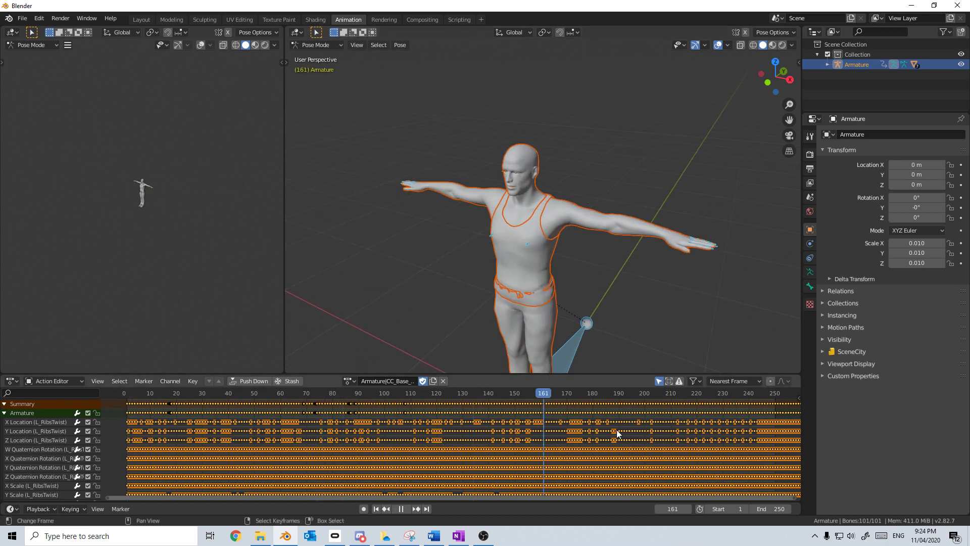
pyautogui.moveTo(312, 433); pyautogui.dragTo(223, 442)
pyautogui.press('space')
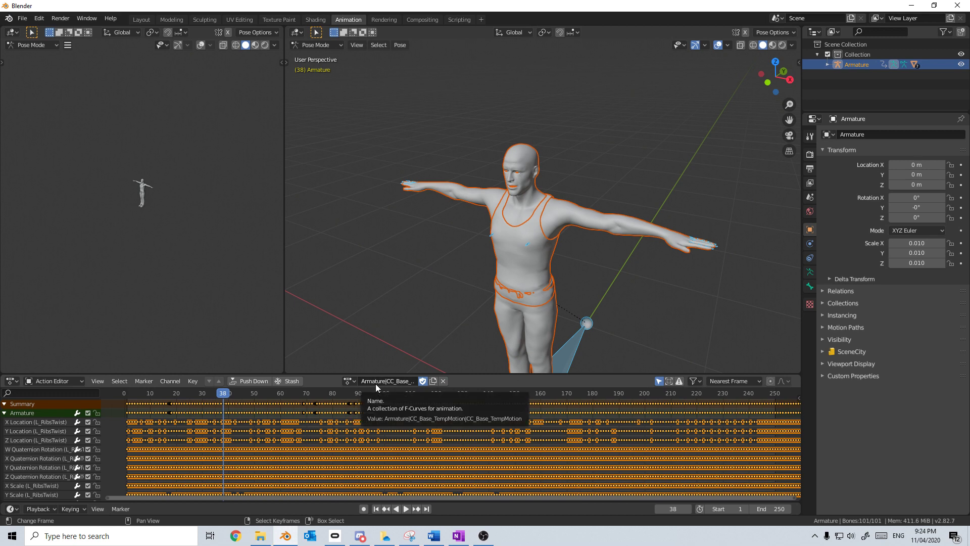
# Step: Rename the armature's action to Char_1_Hello_Anim
pyautogui.click(374, 383)
pyautogui.write('Cha')
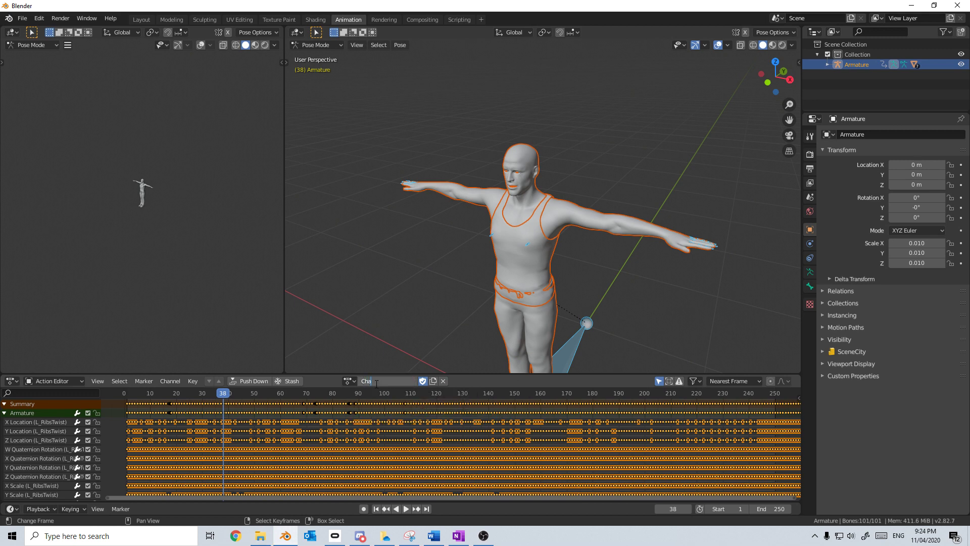
pyautogui.write('r_T_Hello_Anim')
pyautogui.press('Return')
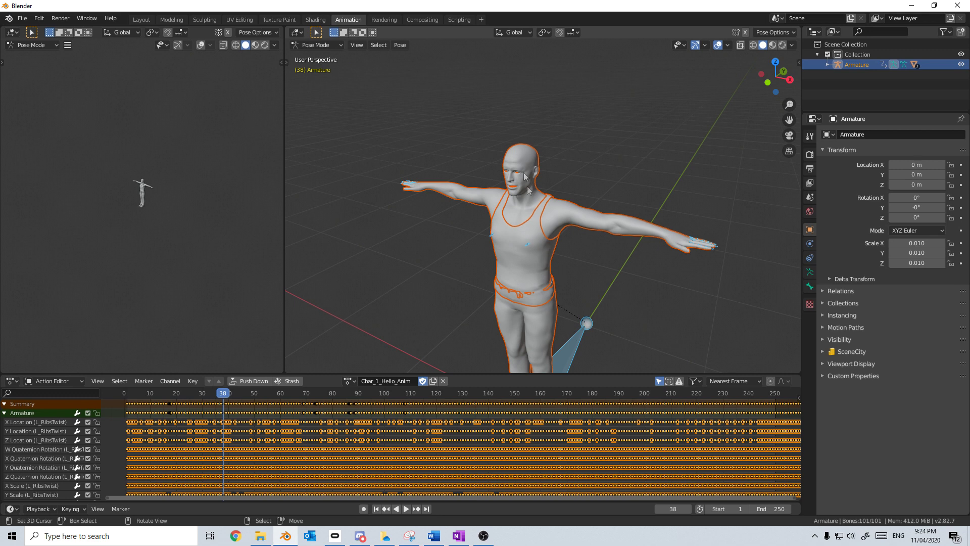
# Step: Return to Object Mode, select the character's body mesh and show its action in the Shape Key Editor
pyautogui.click(546, 161)
pyautogui.click(316, 45)
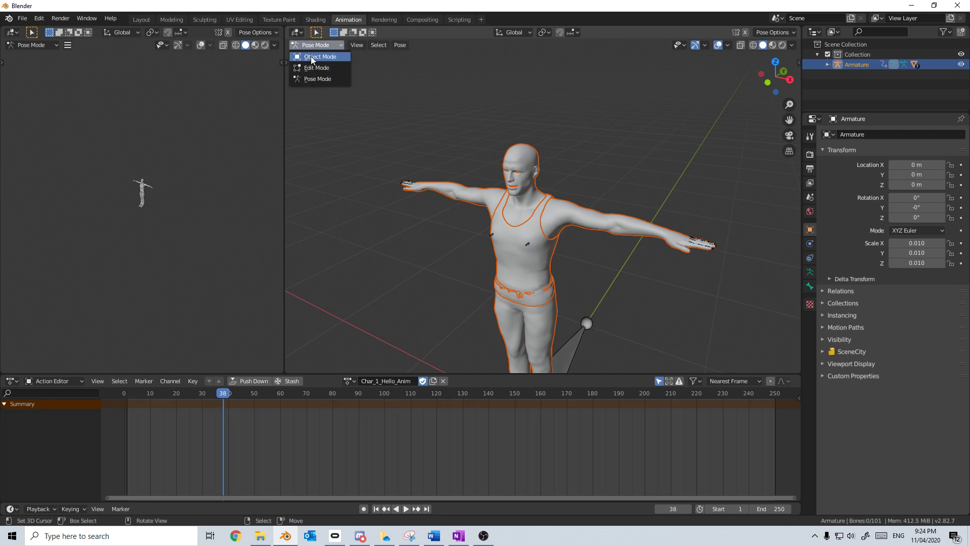
pyautogui.click(314, 54)
pyautogui.click(520, 154)
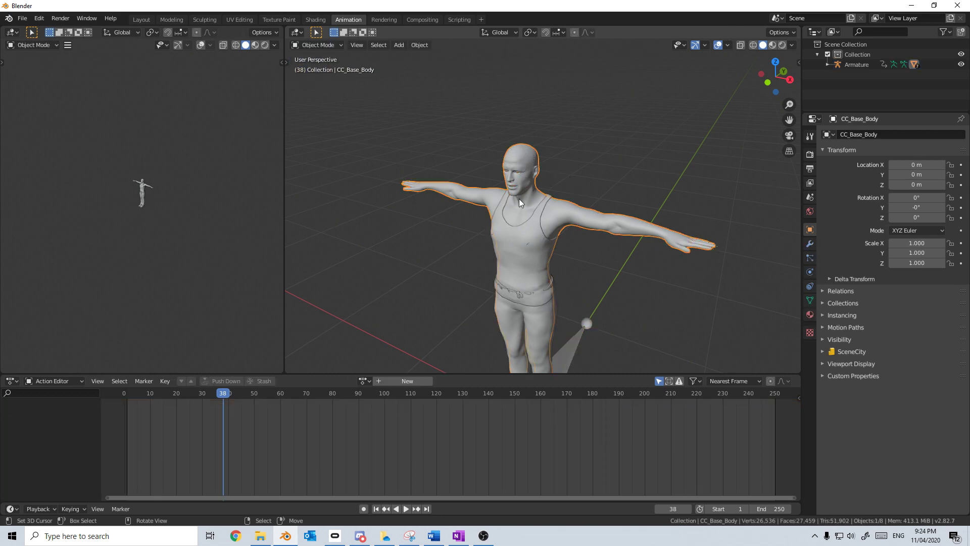
pyautogui.click(70, 385)
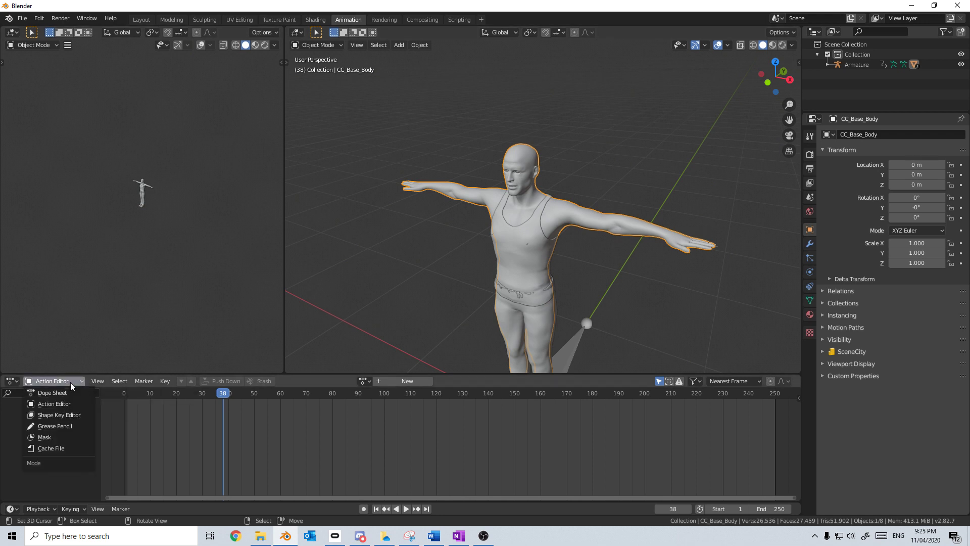
pyautogui.click(69, 416)
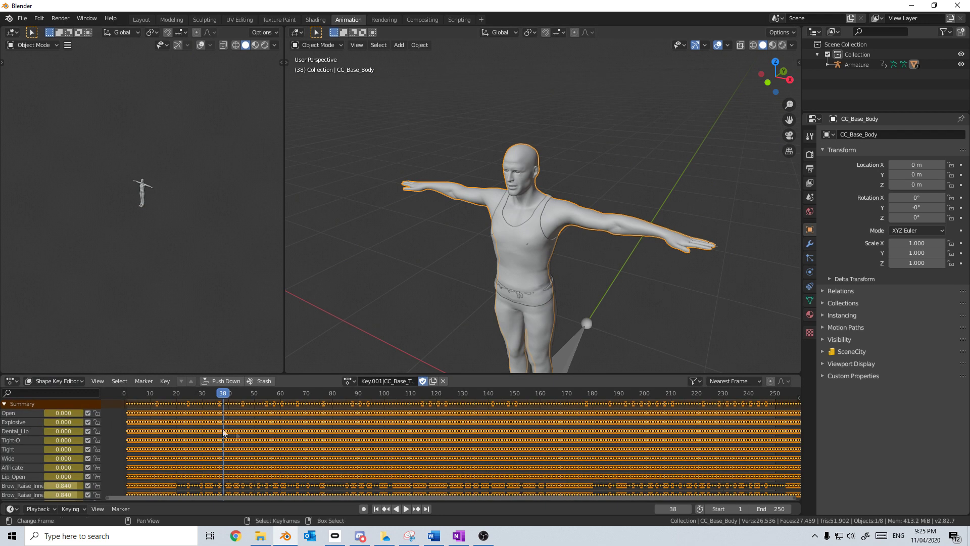
# Step: Preview the body's shape key animation and rename its action to Char_1_Hello_SK
pyautogui.press('space')
pyautogui.moveTo(309, 437); pyautogui.dragTo(321, 462)
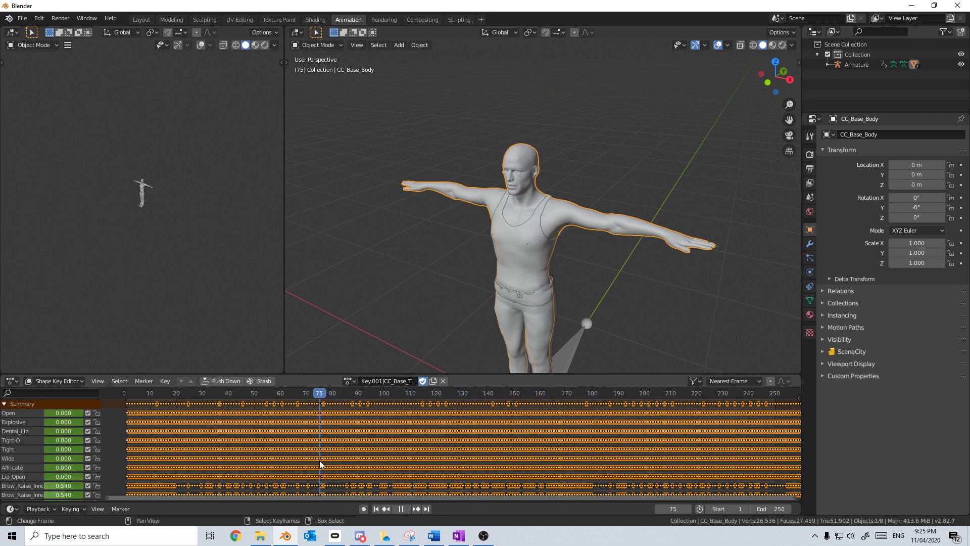
pyautogui.click(379, 382)
pyautogui.write('Char_1')
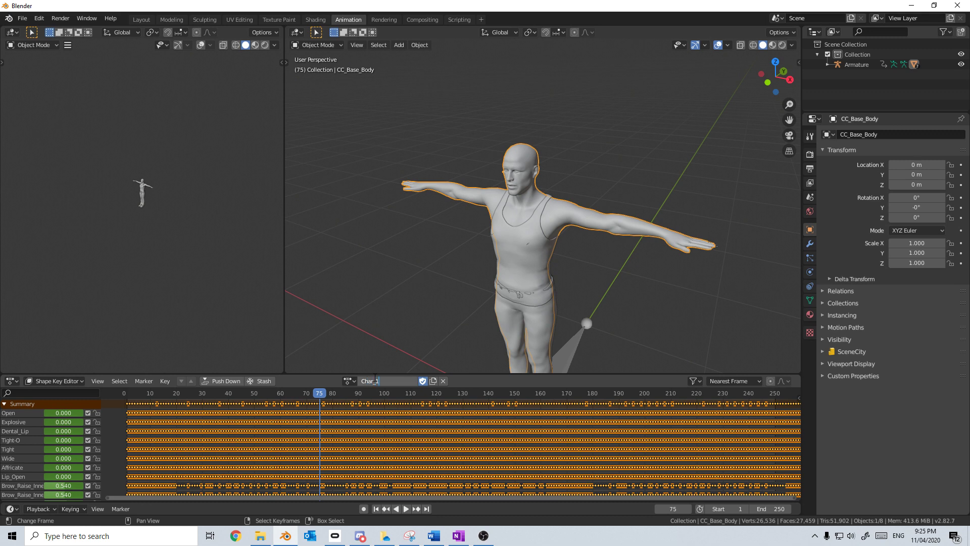
pyautogui.write('_Hello_SK')
pyautogui.press('Return')
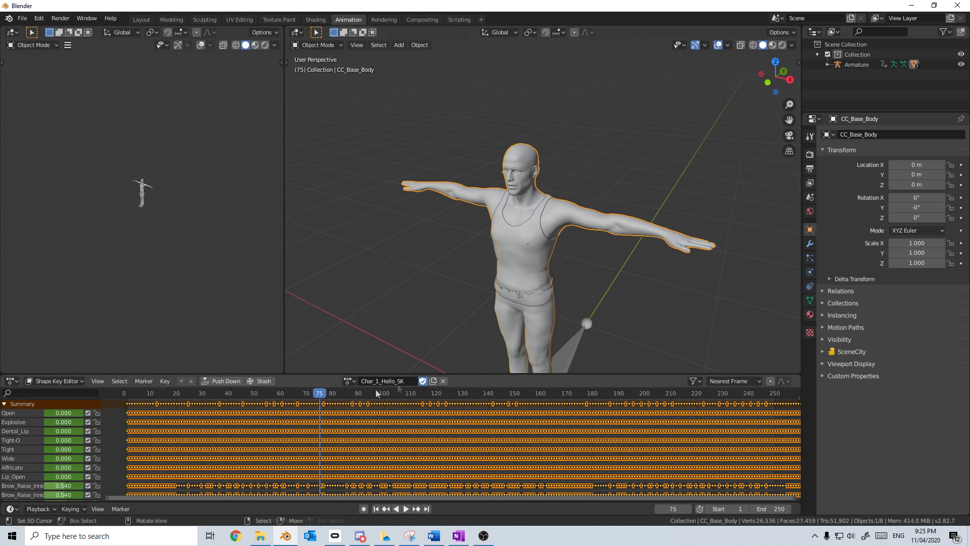
# Step: Select the tongue mesh inside the mouth and rename its shape key action to Char_1_Hello_SK_T
pyautogui.scroll(6, 508, 219)
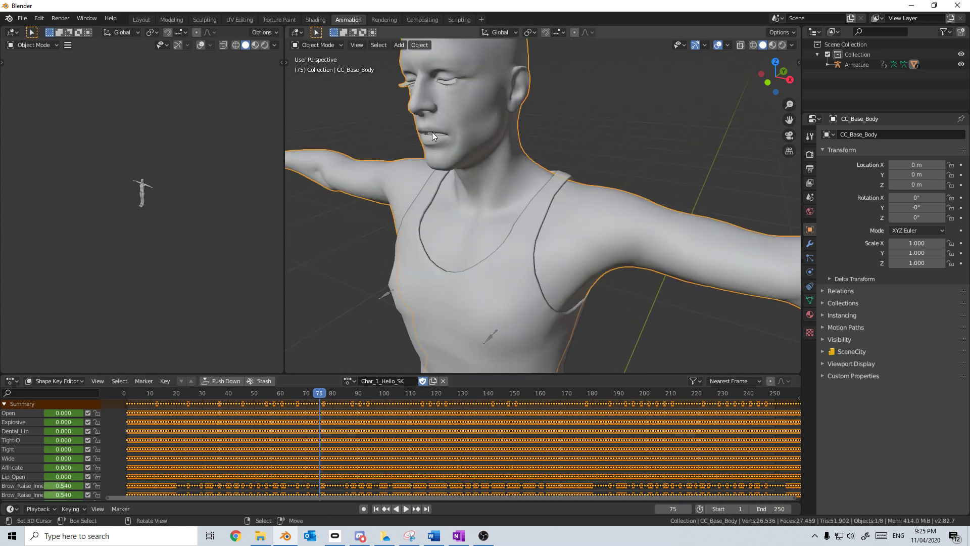
pyautogui.click(438, 135)
pyautogui.click(438, 134)
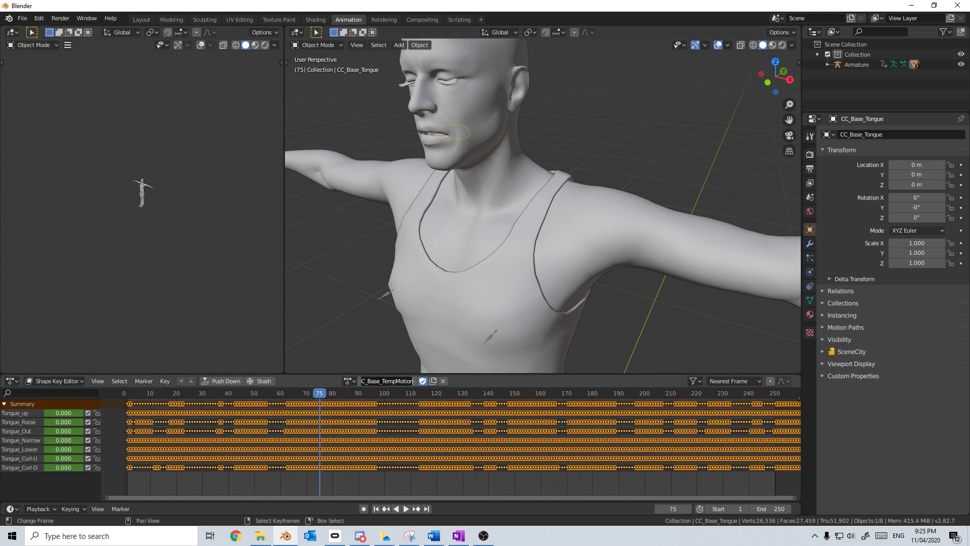
pyautogui.write('Char_1_Hello')
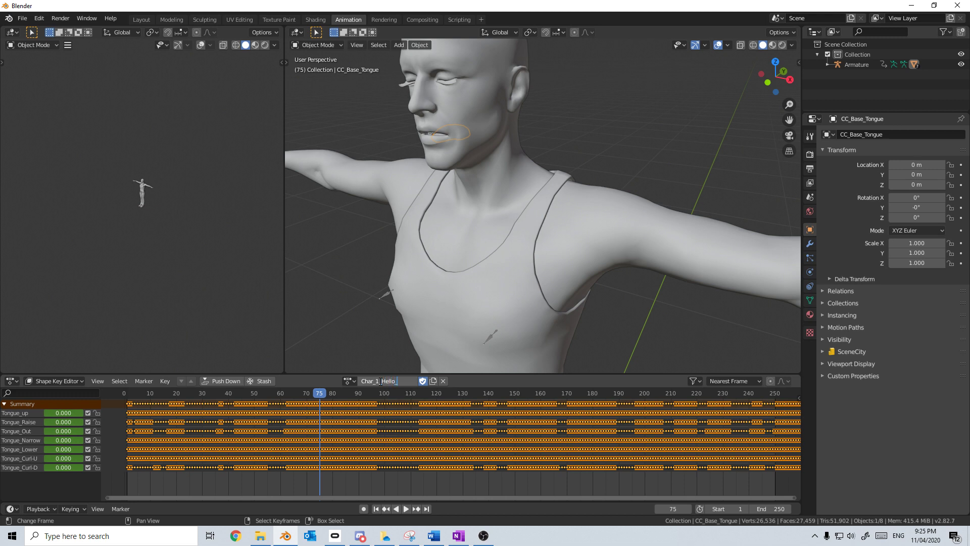
pyautogui.write('_SK_T')
pyautogui.press('Return')
# Step: Hide every object of the first character and import the FBX file Char_1_No.fbx
pyautogui.scroll(-8, 570, 211)
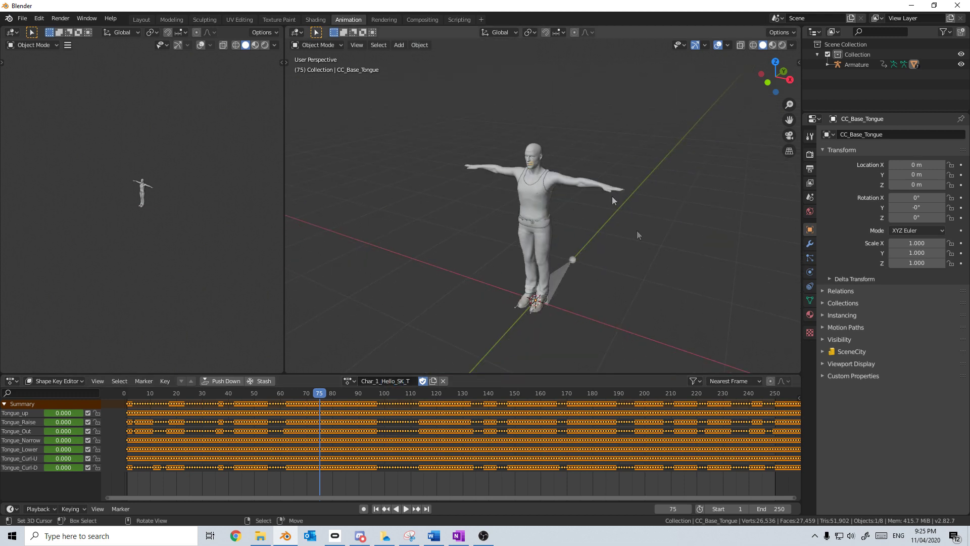
pyautogui.press('a')
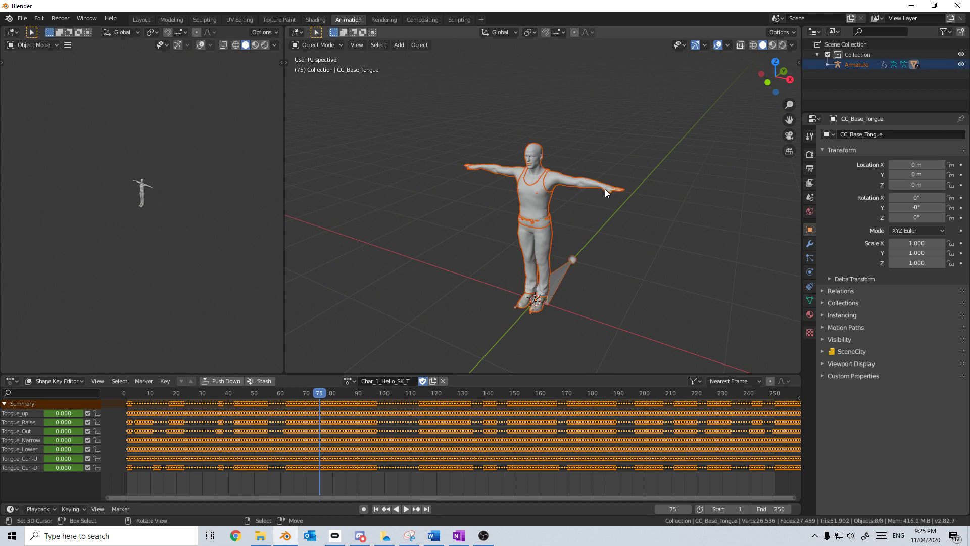
pyautogui.press('Delete')
pyautogui.click(22, 20)
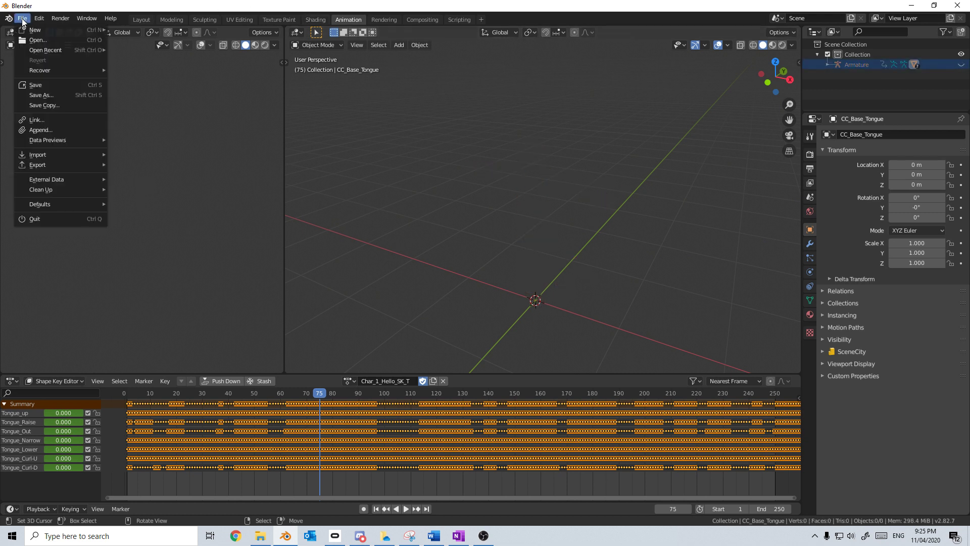
pyautogui.moveTo(49, 153)
pyautogui.click(177, 177)
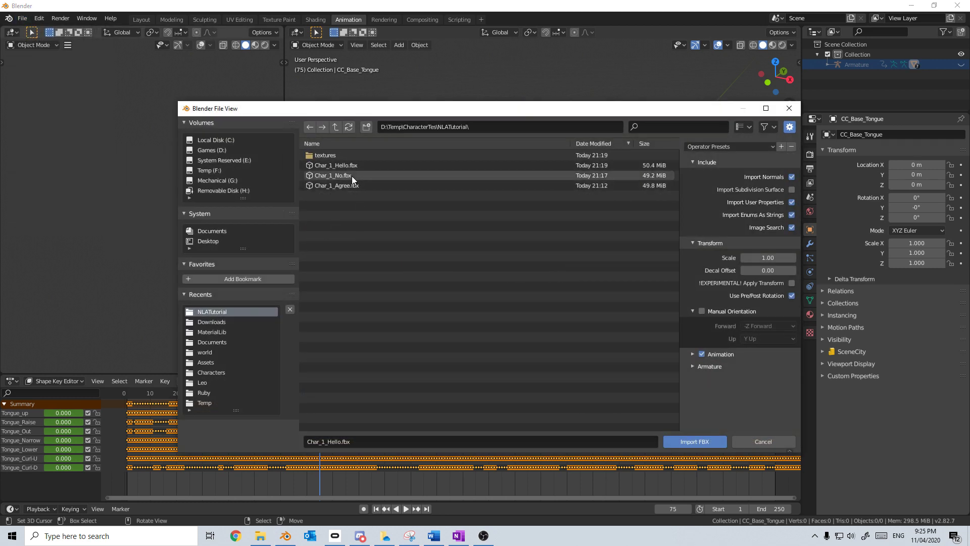
pyautogui.click(708, 442)
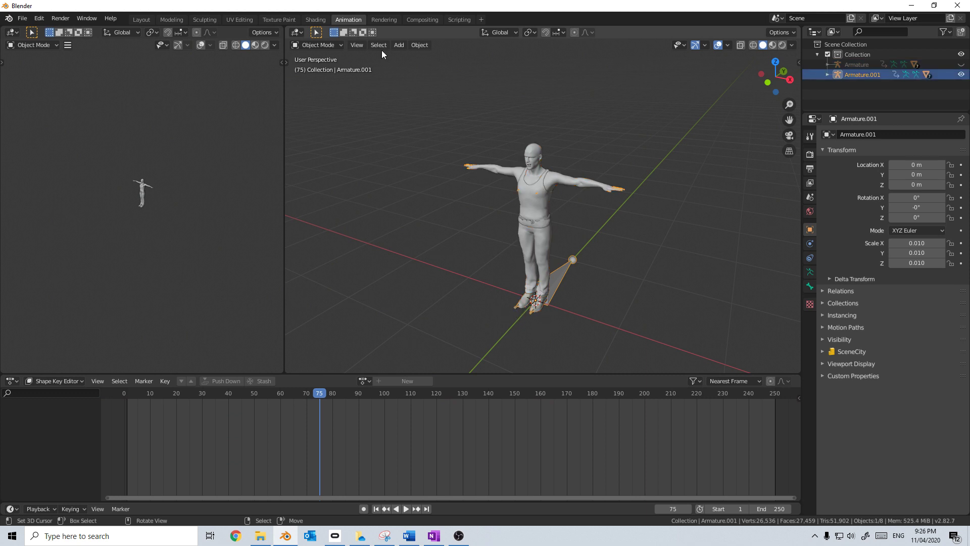
# Step: Show the new armature's action in the Action Editor and rename it to Char_1_No_Anim
pyautogui.click(77, 380)
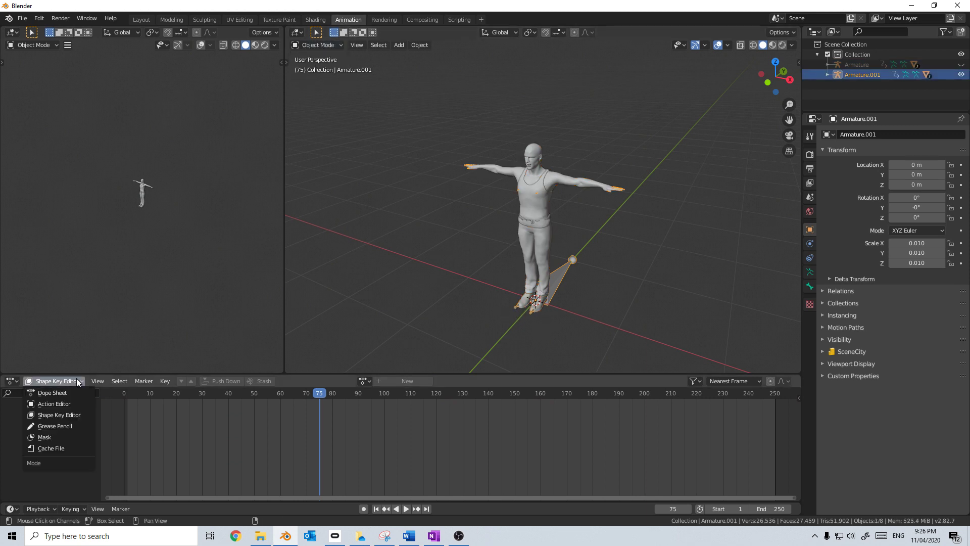
pyautogui.click(65, 404)
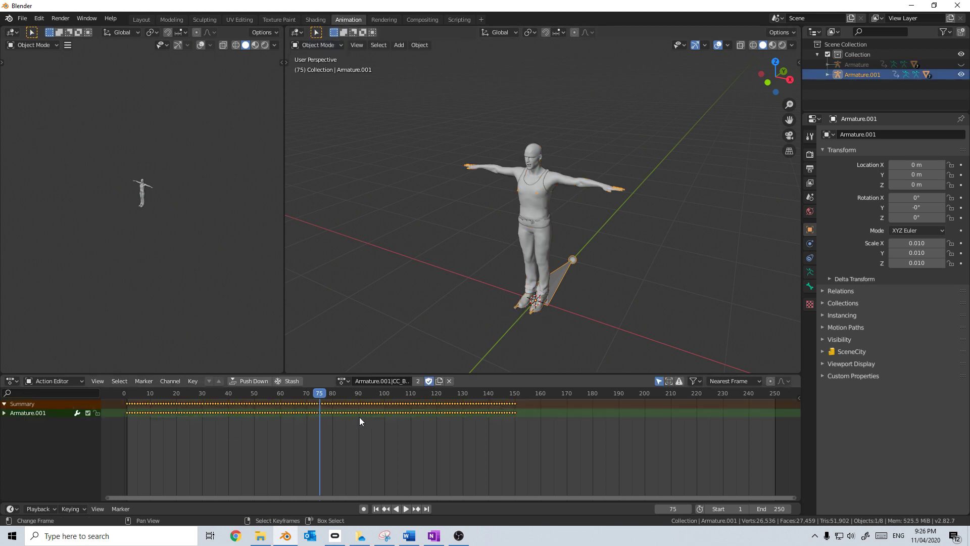
pyautogui.click(379, 381)
pyautogui.write('Char')
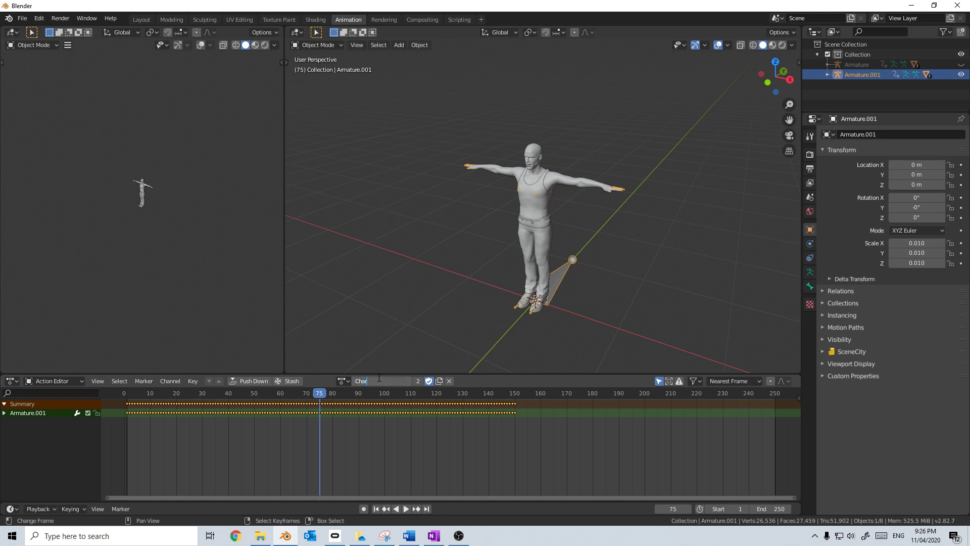
pyautogui.write('_1_No_Anim')
pyautogui.press('Return')
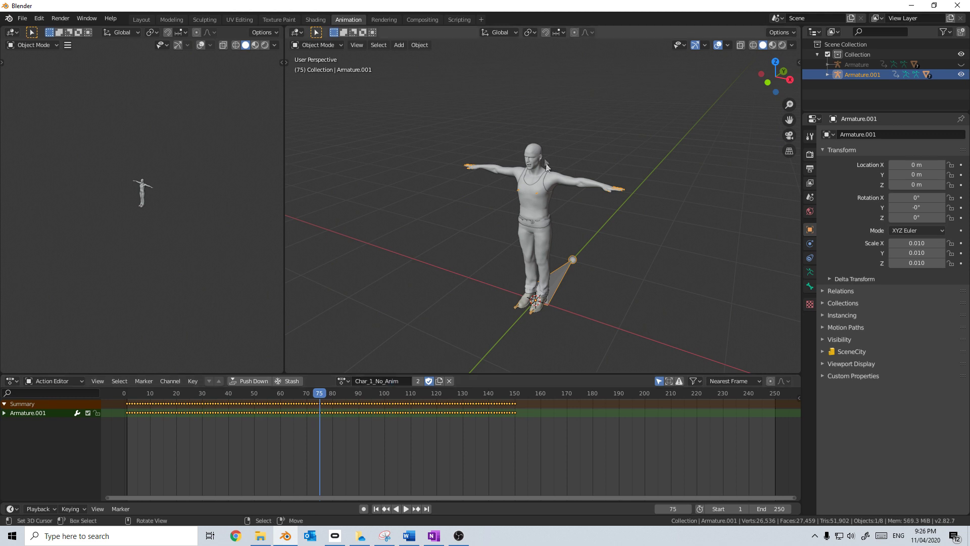
# Step: Select the new character's body mesh, show its shape keys in the Shape Key Editor and rename the action to Char_1_No_SK
pyautogui.click(538, 149)
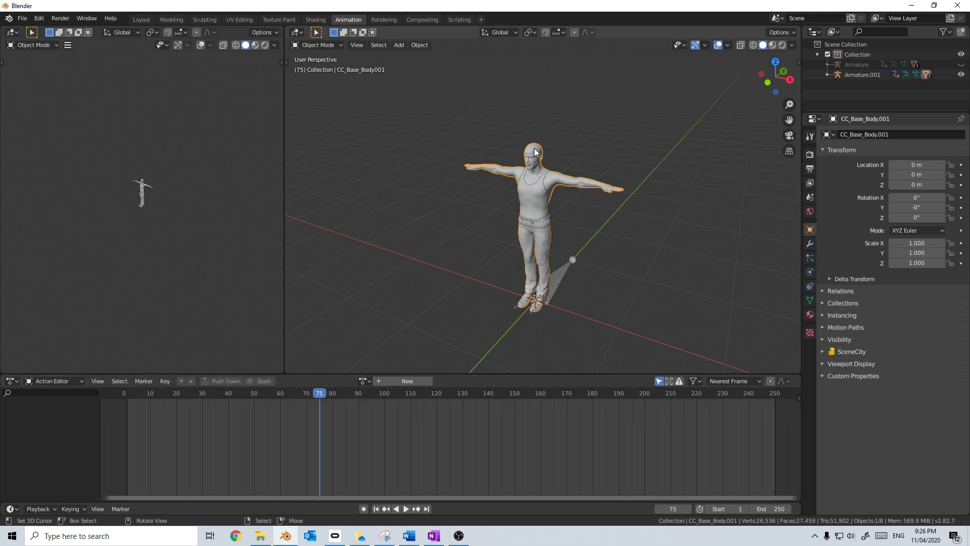
pyautogui.click(72, 381)
pyautogui.click(71, 415)
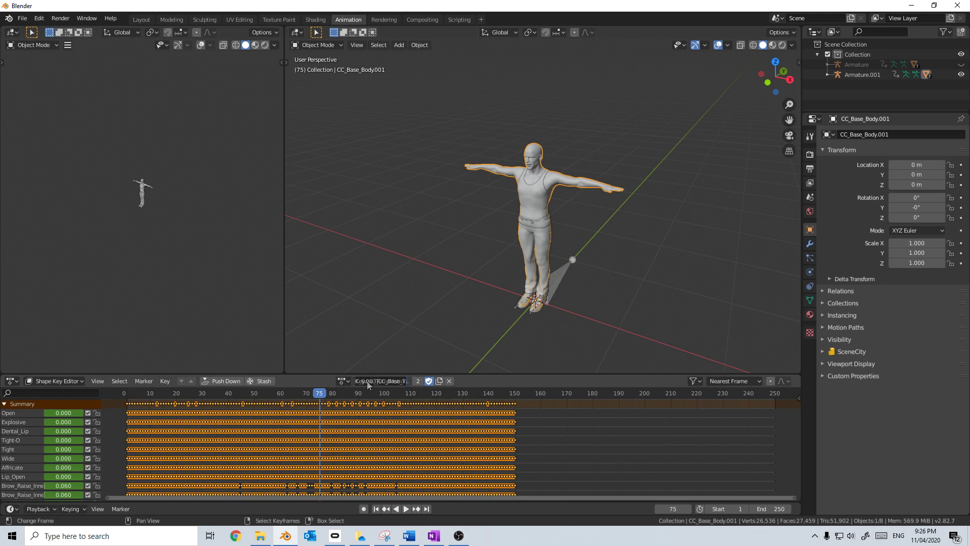
pyautogui.write('Char_')
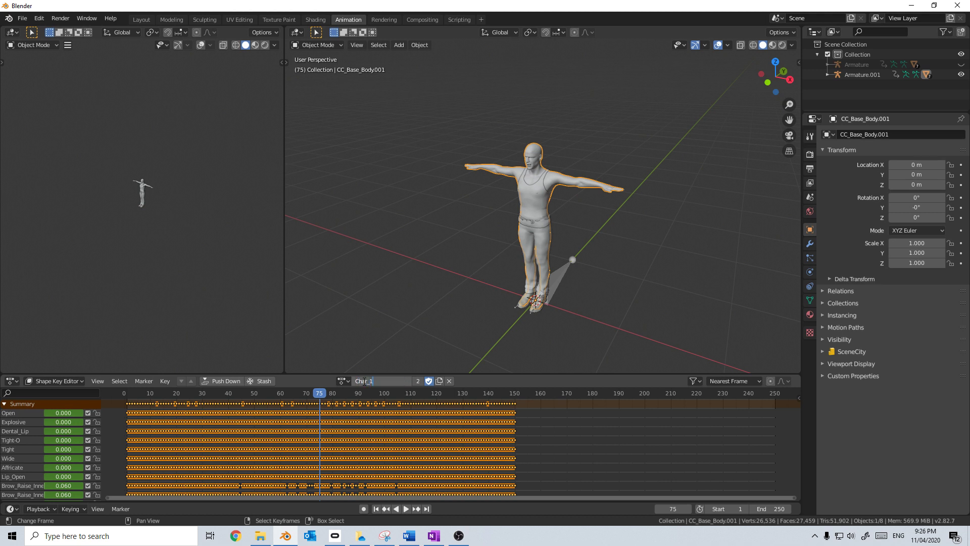
pyautogui.write('1_No_SK')
pyautogui.press('Return')
# Step: Select the tongue mesh inside the mouth and rename its shape key action to Char_1_No_SK_T
pyautogui.scroll(3, 526, 165)
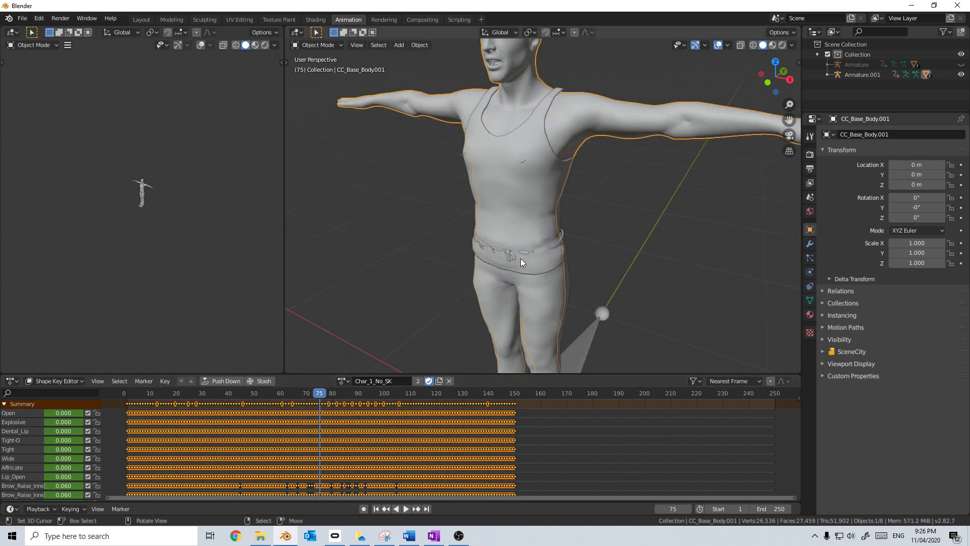
pyautogui.scroll(3, 493, 141)
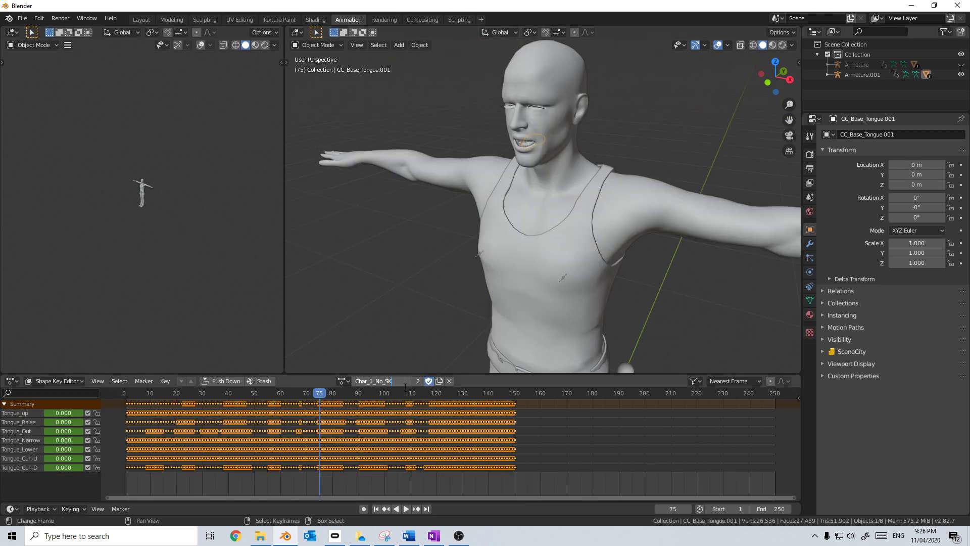
pyautogui.write('_T')
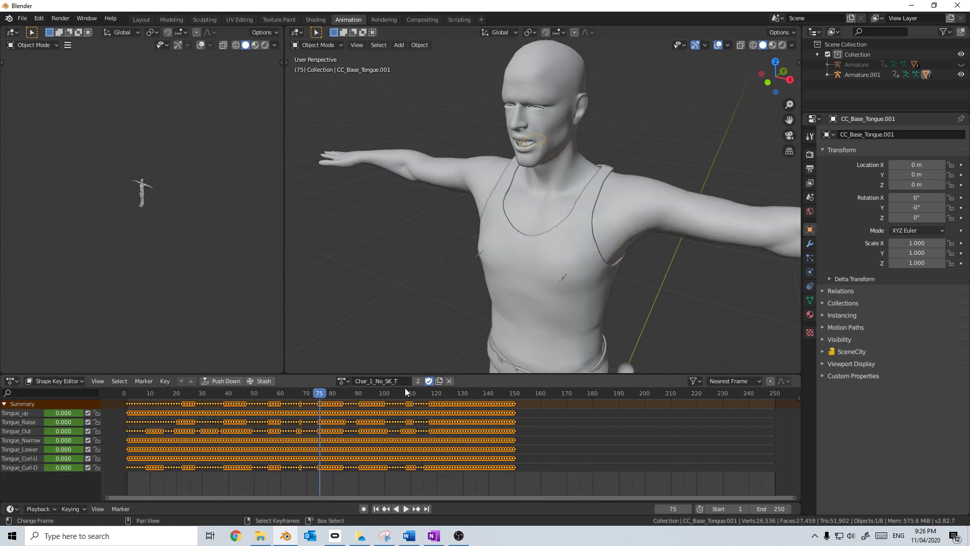
pyautogui.press('Return')
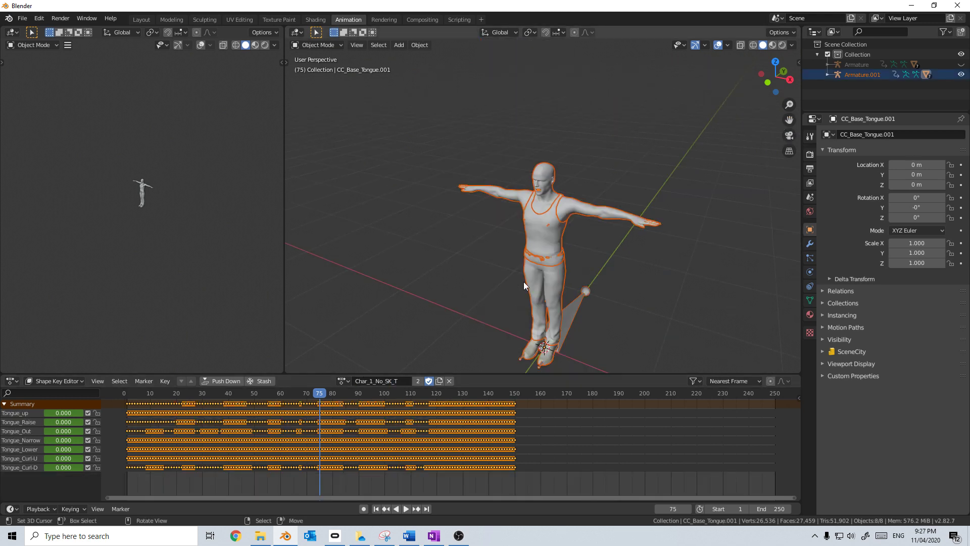
# Step: Delete all objects of the second imported character and unhide the first character
pyautogui.press('Delete')
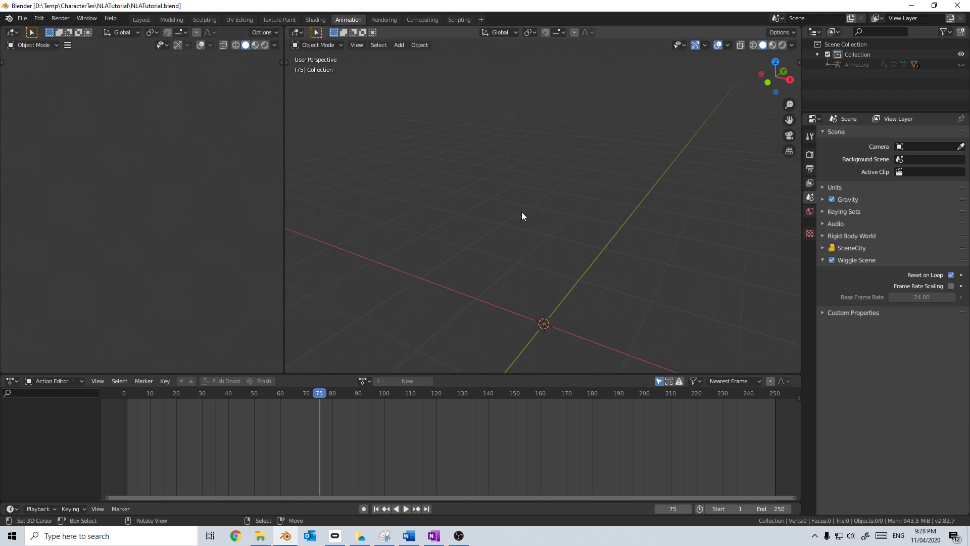
pyautogui.hotkey('ctrl', 'z')
pyautogui.scroll(7, 535, 227)
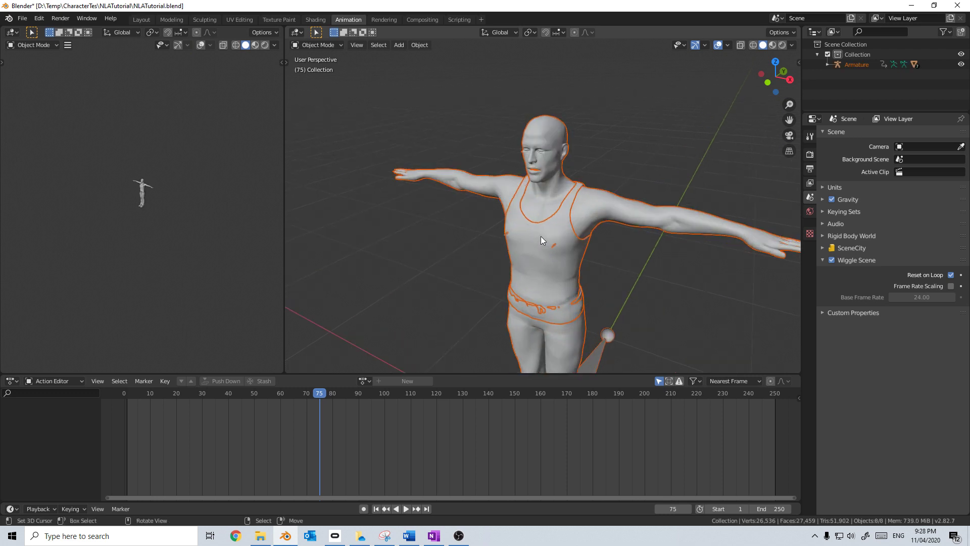
pyautogui.moveTo(541, 240); pyautogui.dragTo(559, 235, button='middle')
# Step: Select the body mesh, turn the small 3D viewport into a Nonlinear Animation editor, and switch the Action Editor to the Shape Key Editor
pyautogui.click(563, 122)
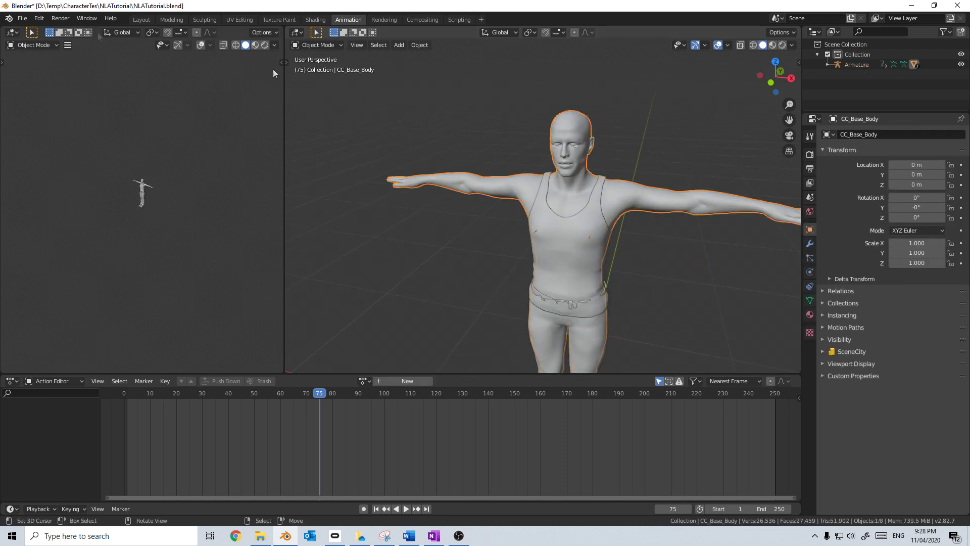
pyautogui.click(11, 31)
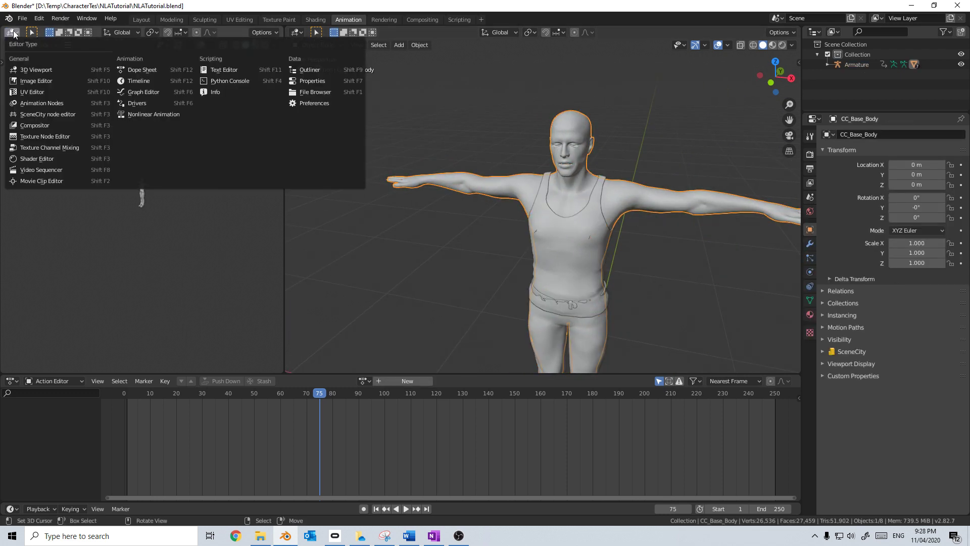
pyautogui.click(154, 114)
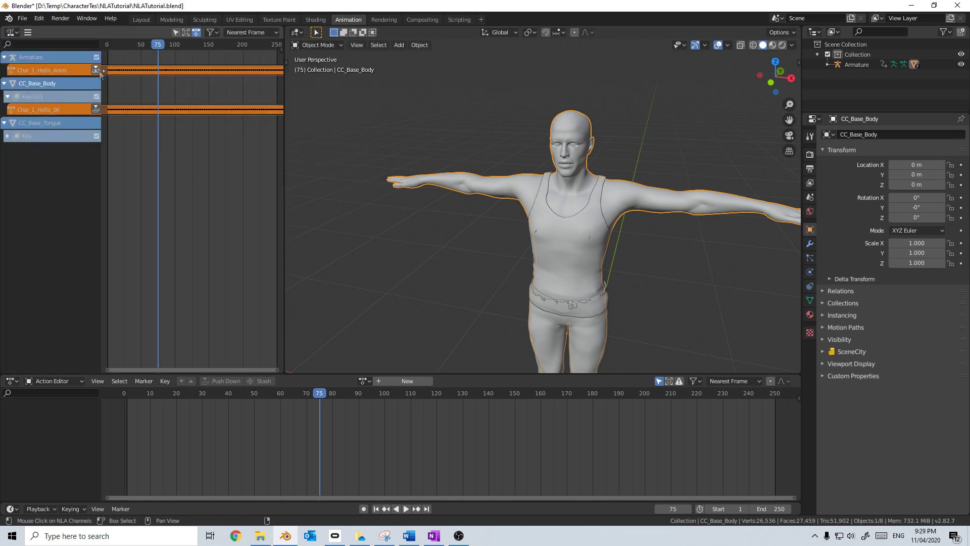
pyautogui.click(65, 381)
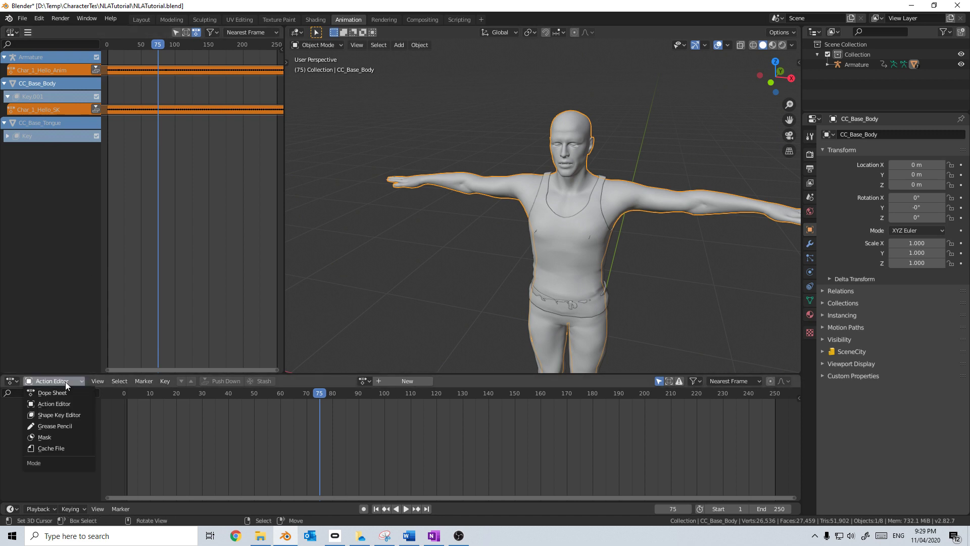
pyautogui.click(69, 416)
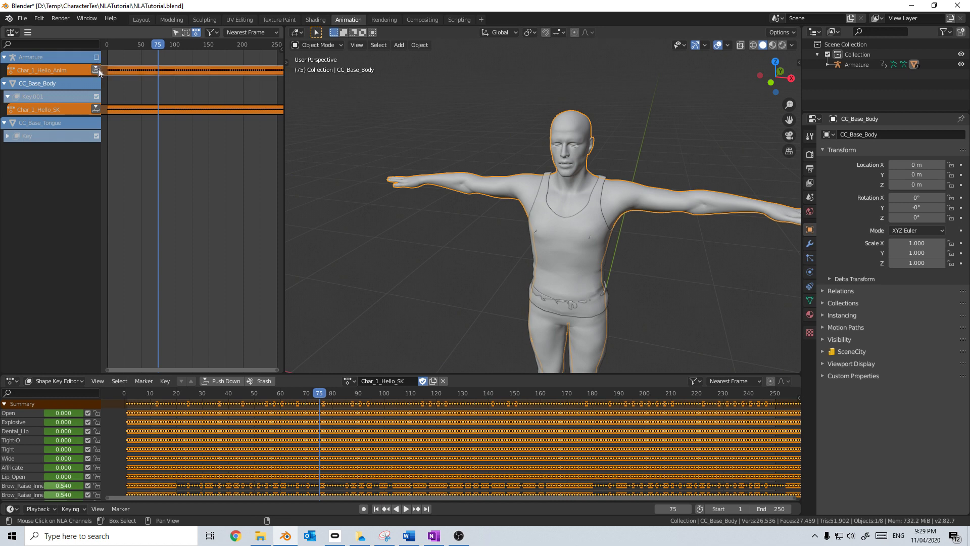
# Step: Expand the tongue's key channel and push down the Char_1_Hello_SK and Char_1_Hello_SK_T actions into NLA strips
pyautogui.click(9, 136)
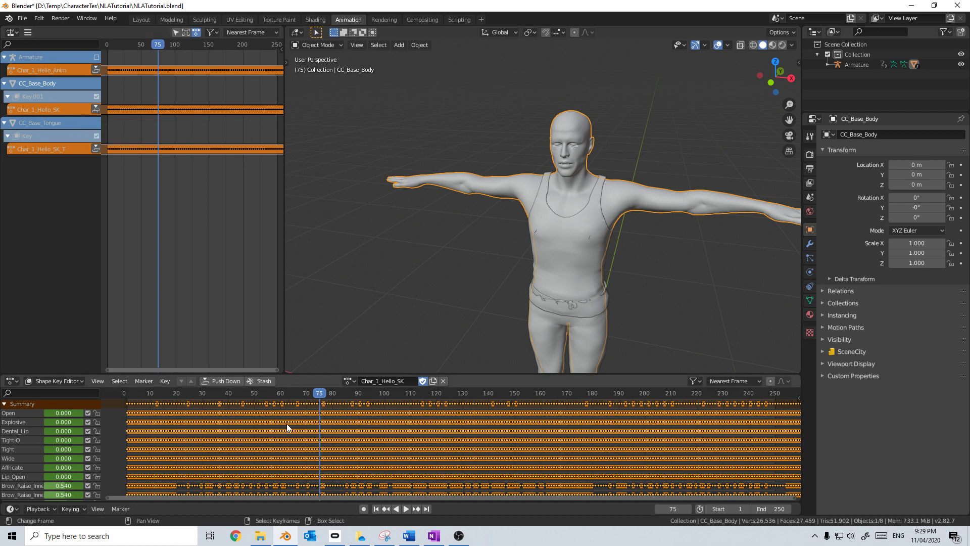
pyautogui.click(95, 109)
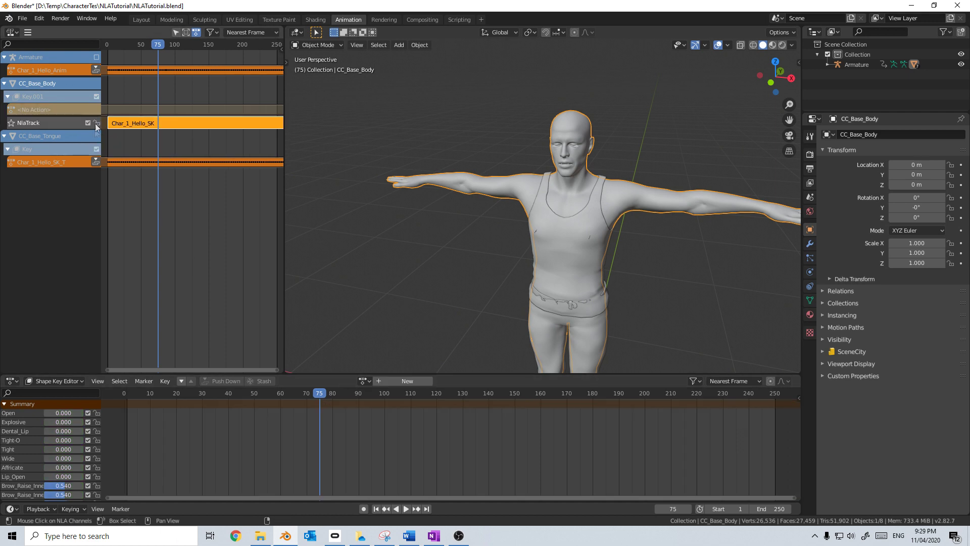
pyautogui.click(95, 163)
pyautogui.scroll(-5, 235, 204)
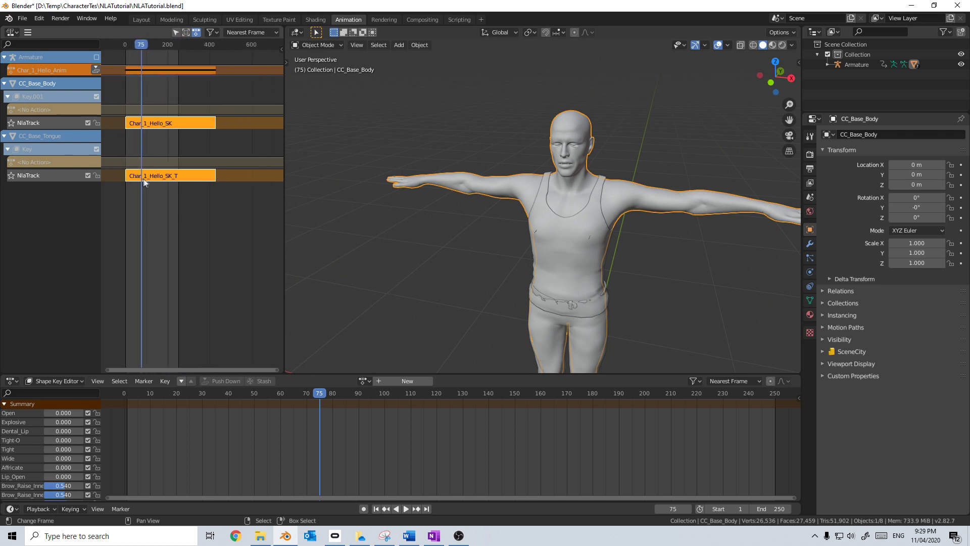
# Step: Set the scene's end frame to 1000 and play back the NLA strips
pyautogui.press('space')
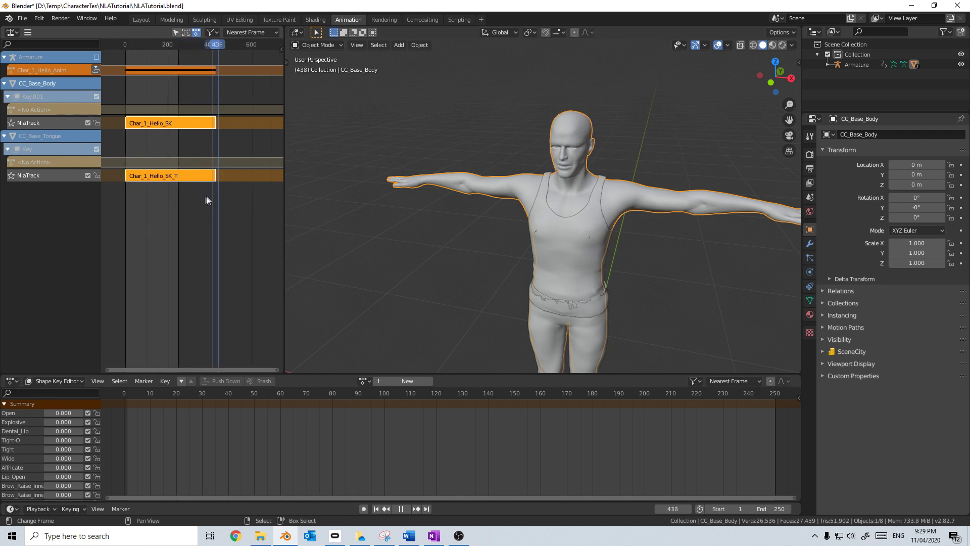
pyautogui.doubleClick(763, 508)
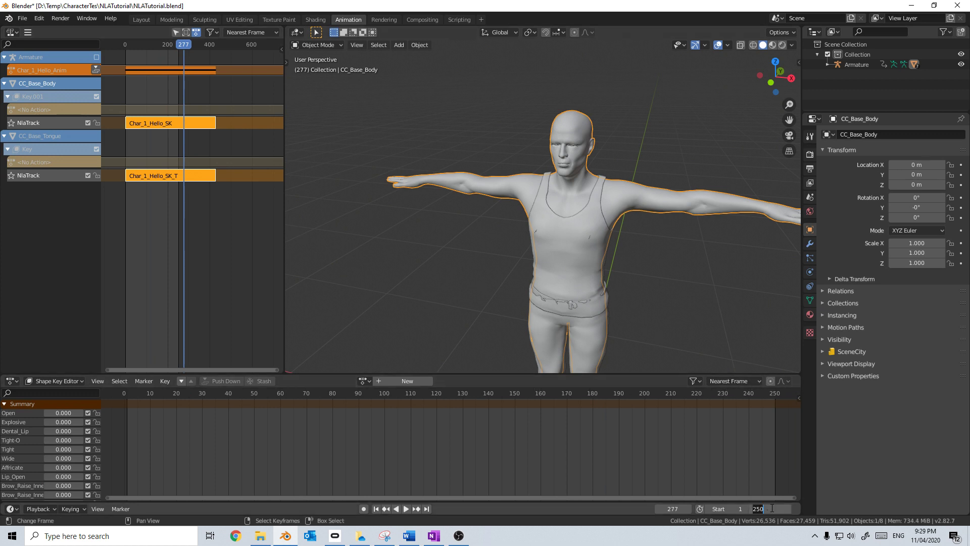
pyautogui.press('Return')
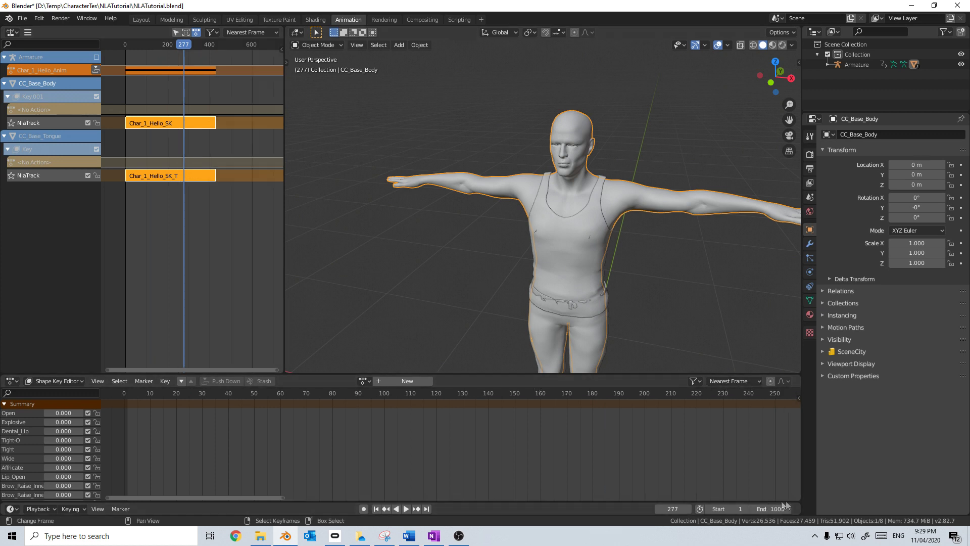
pyautogui.press('space')
# Step: Duplicate the Char_1_Hello_SK strip, place the copy directly after the original on the same track, and preview it
pyautogui.click(194, 125)
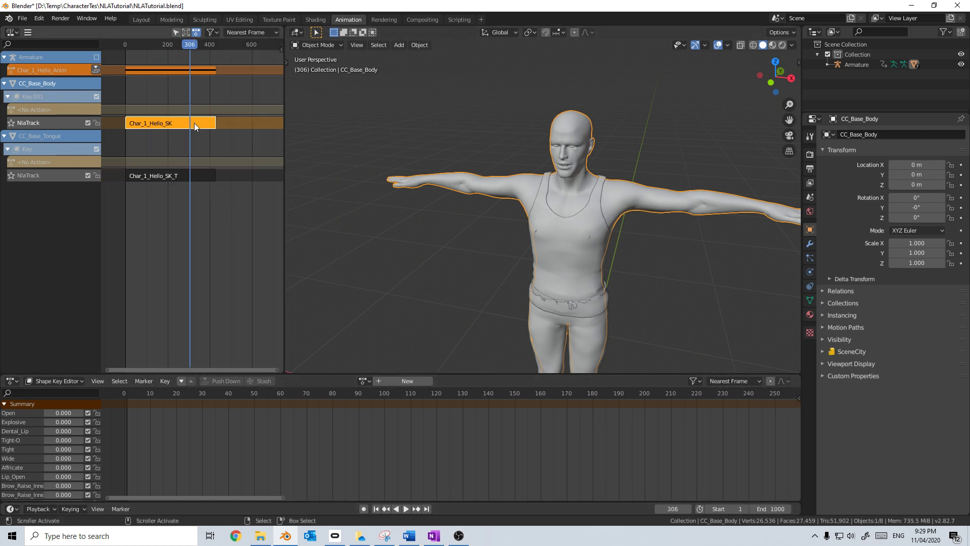
pyautogui.hotkey('shift', 'd')
pyautogui.click(268, 162)
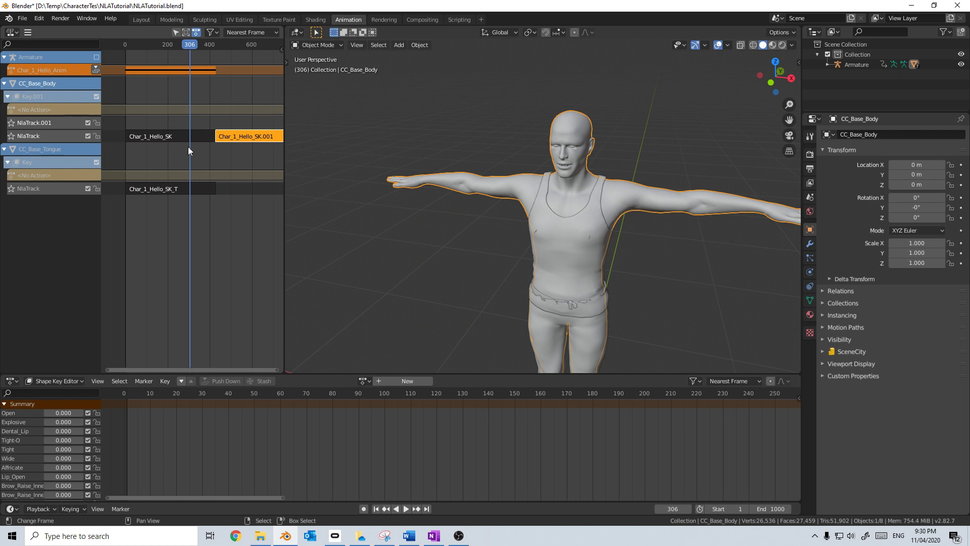
pyautogui.moveTo(188, 146)
pyautogui.mouseDown()
pyautogui.moveTo(229, 149)
pyautogui.moveTo(201, 149)
pyautogui.mouseUp()
pyautogui.click(409, 508)
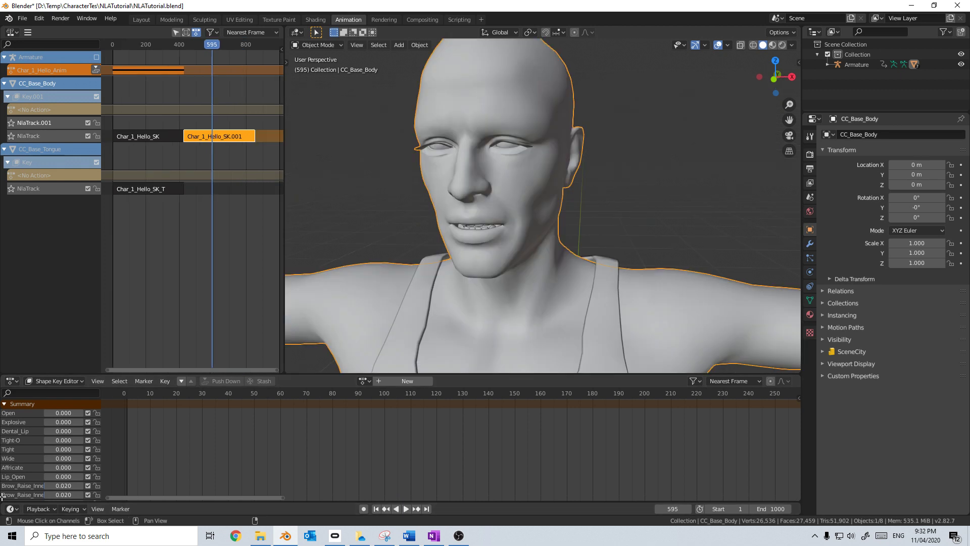
# Step: Split the Shape Key Editor into two stacked areas and enlarge both
pyautogui.moveTo(1, 501); pyautogui.dragTo(121, 457)
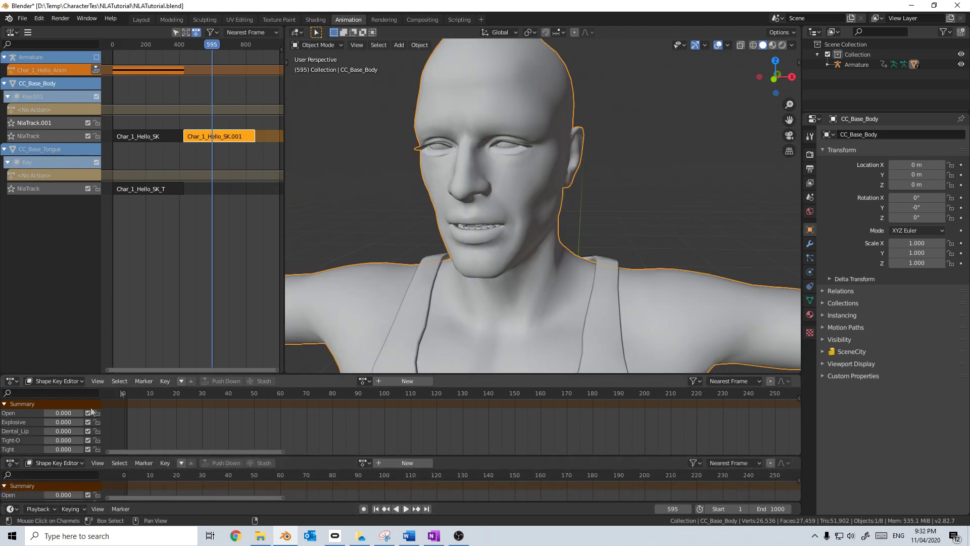
pyautogui.moveTo(152, 375); pyautogui.dragTo(161, 277)
pyautogui.moveTo(304, 244); pyautogui.dragTo(439, 262, button='middle')
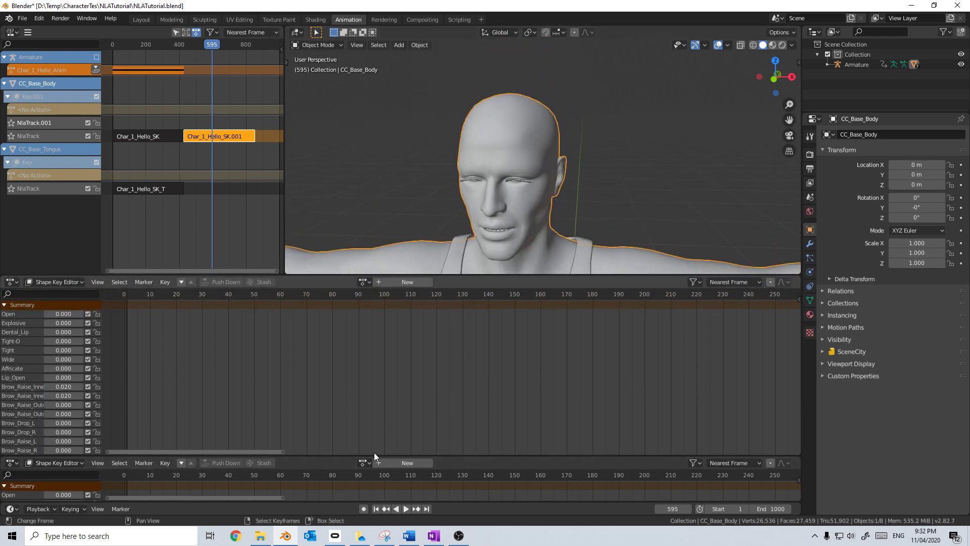
pyautogui.moveTo(375, 458); pyautogui.dragTo(374, 374)
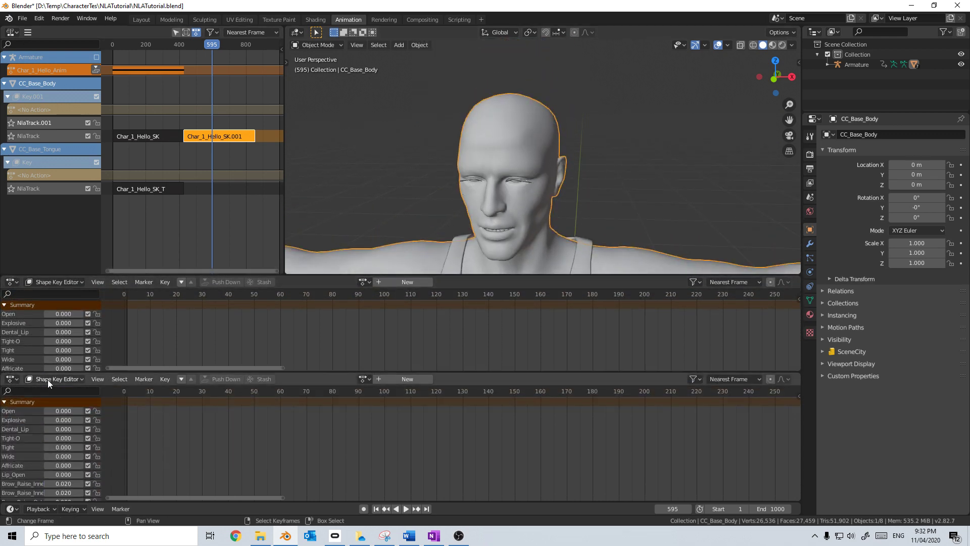
# Step: Turn the lower Shape Key Editor area into a Video Sequencer and move the playhead to frame 0
pyautogui.click(13, 382)
pyautogui.click(50, 355)
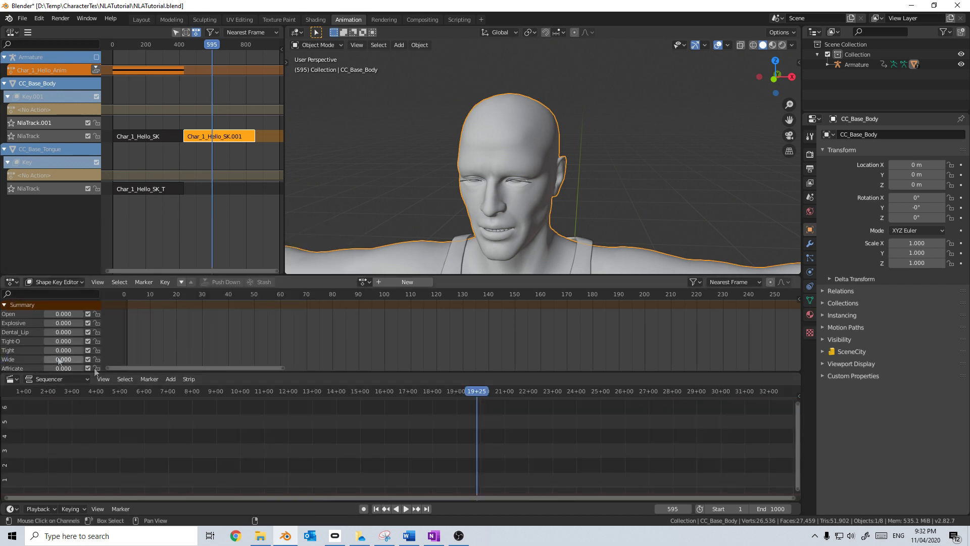
pyautogui.moveTo(138, 447); pyautogui.dragTo(360, 438, button='middle')
pyautogui.click(339, 435)
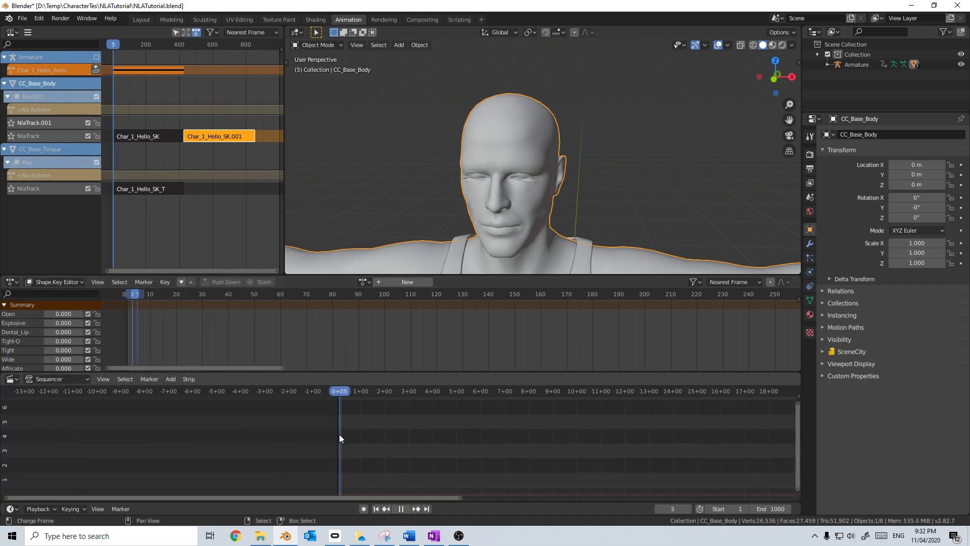
pyautogui.press('space')
pyautogui.click(335, 435)
pyautogui.press('space')
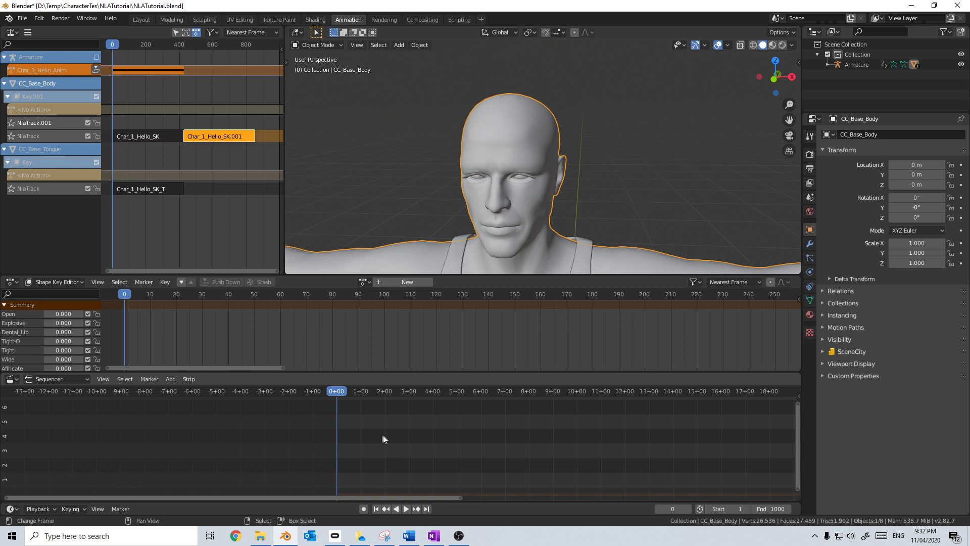
# Step: Add the sound file Char_1_Hello_Audio.wav as a strip at frame 0 on channel 2 of the sequencer
pyautogui.click(178, 383)
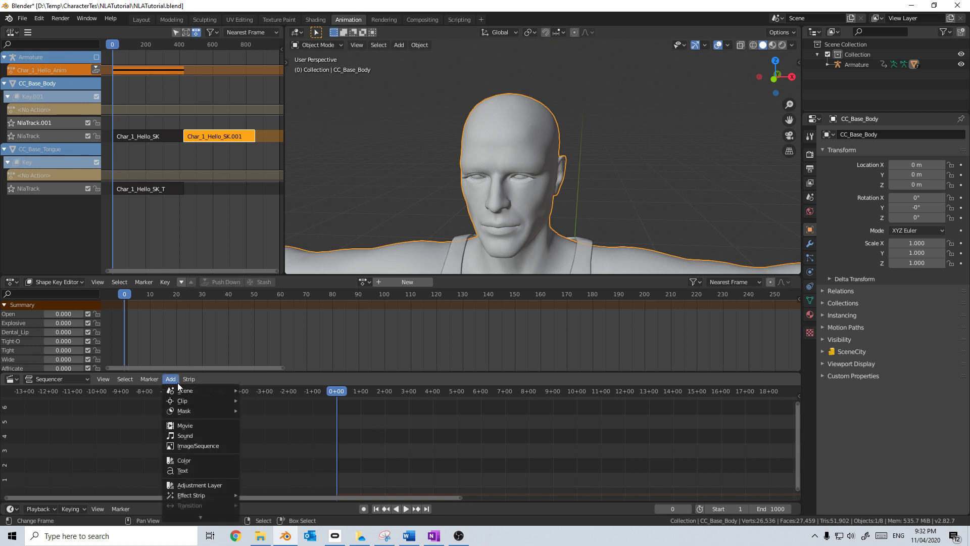
pyautogui.click(192, 435)
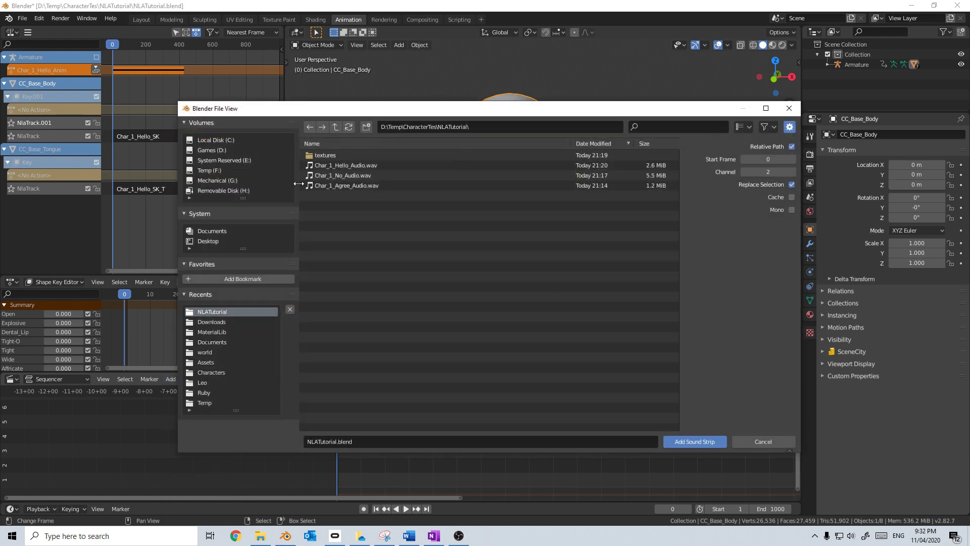
pyautogui.doubleClick(362, 165)
# Step: Enlarge the timeline area, change the playback sync mode from No Sync, and play back the animation with the audio
pyautogui.moveTo(177, 503); pyautogui.dragTo(177, 477)
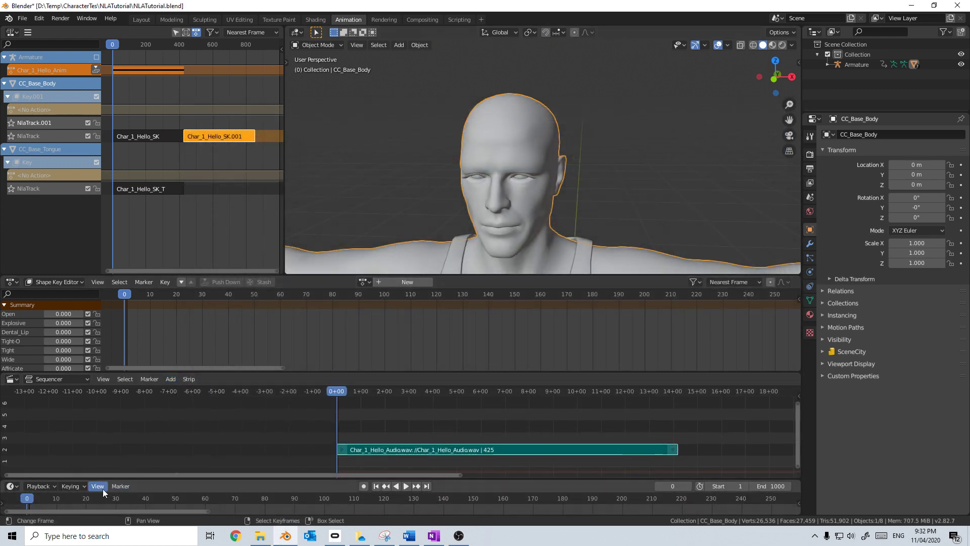
pyautogui.click(116, 487)
pyautogui.moveTo(43, 486)
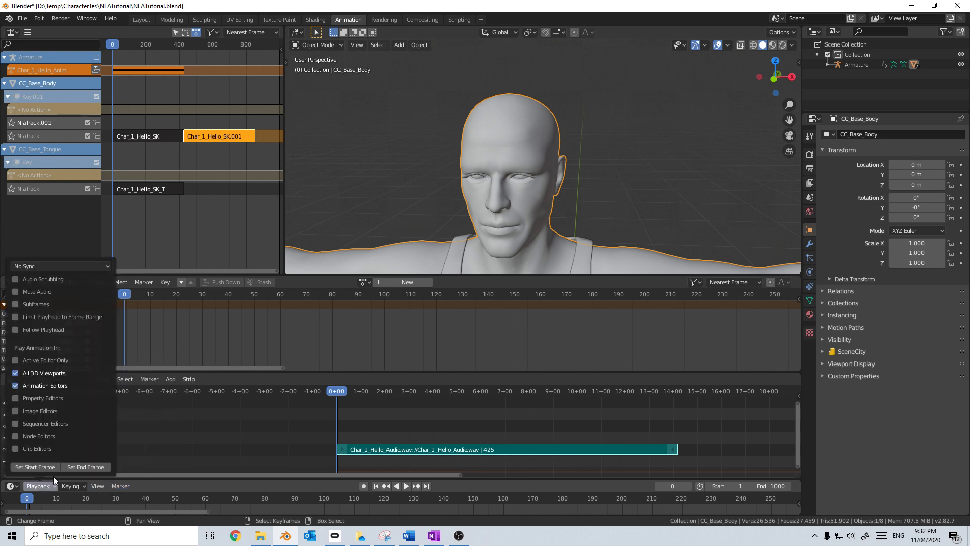
pyautogui.click(40, 268)
pyautogui.click(43, 300)
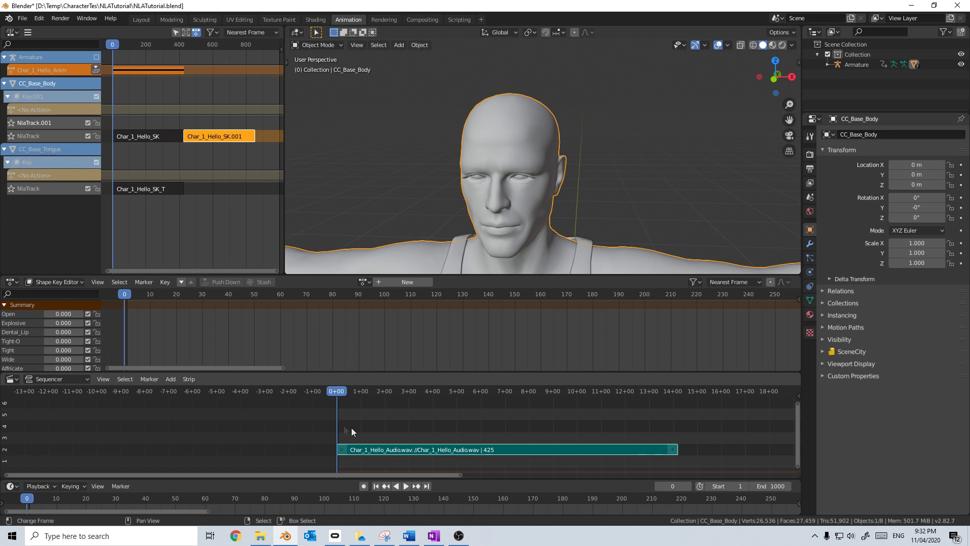
pyautogui.press('space')
pyautogui.press('Escape')
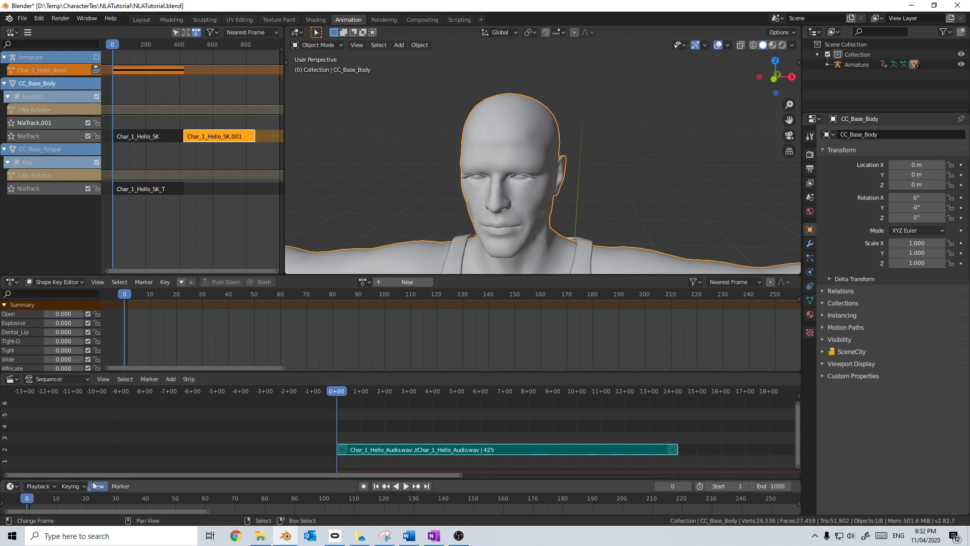
# Step: Review the playback sync and scrubbing options, play back the animation, and scrub through the Char_1_Hello_Audio.wav strip
pyautogui.click(32, 486)
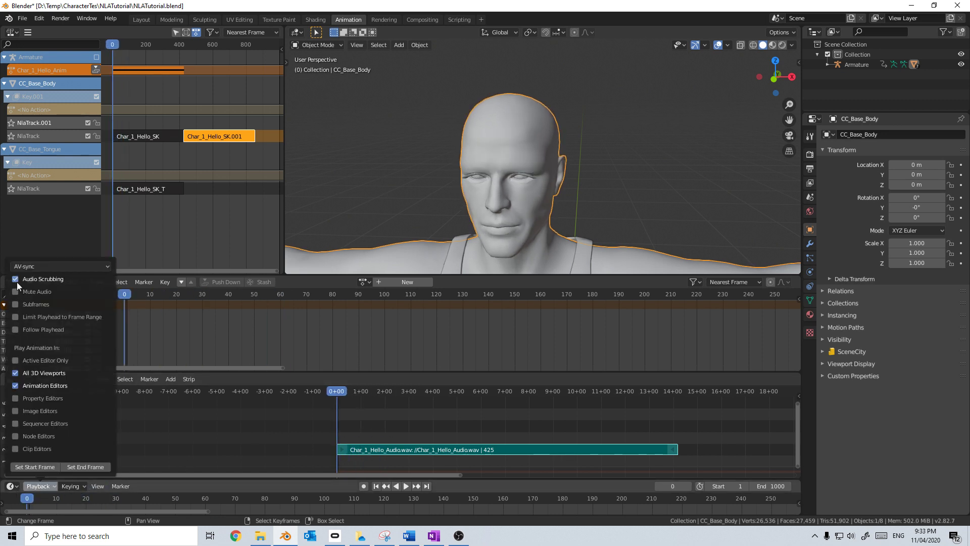
pyautogui.click(406, 487)
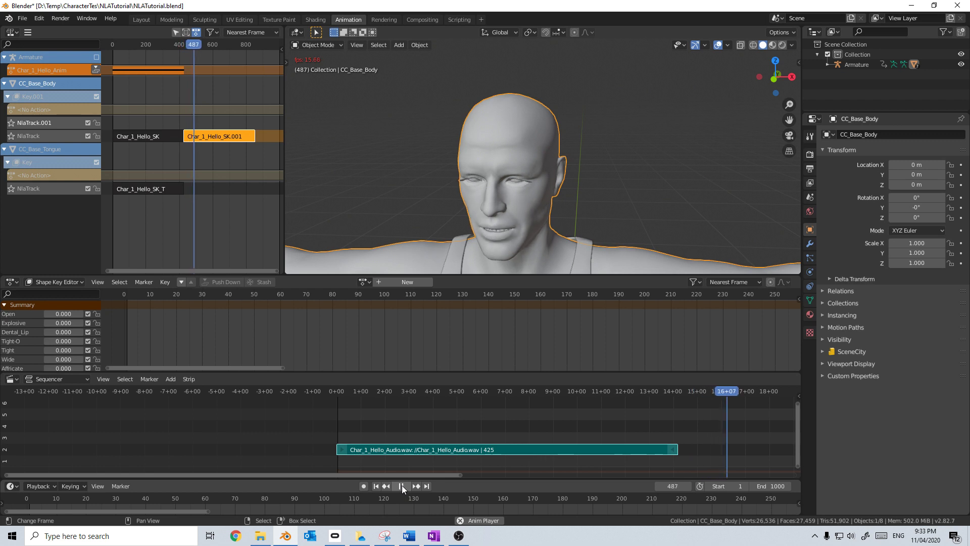
pyautogui.click(402, 485)
pyautogui.moveTo(643, 459); pyautogui.dragTo(497, 438, button='middle')
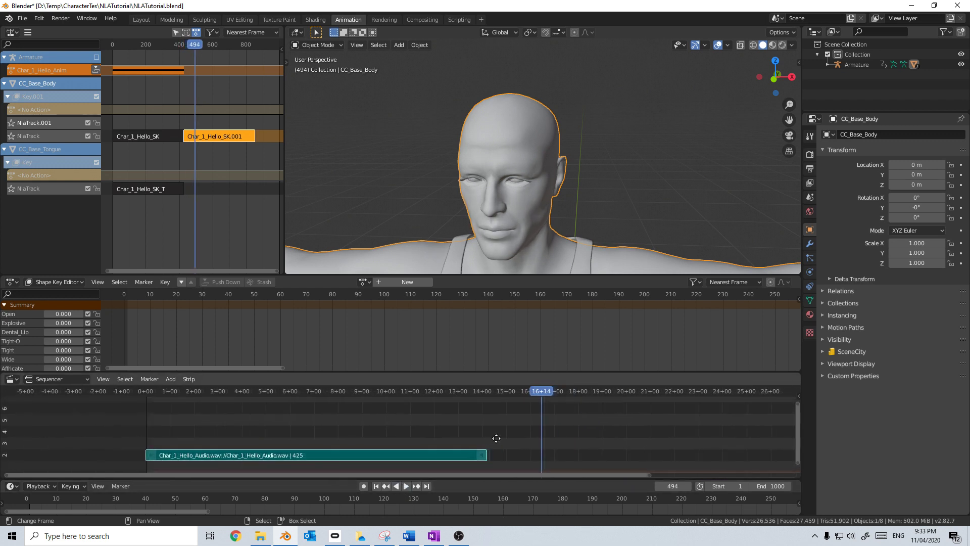
pyautogui.click(378, 456)
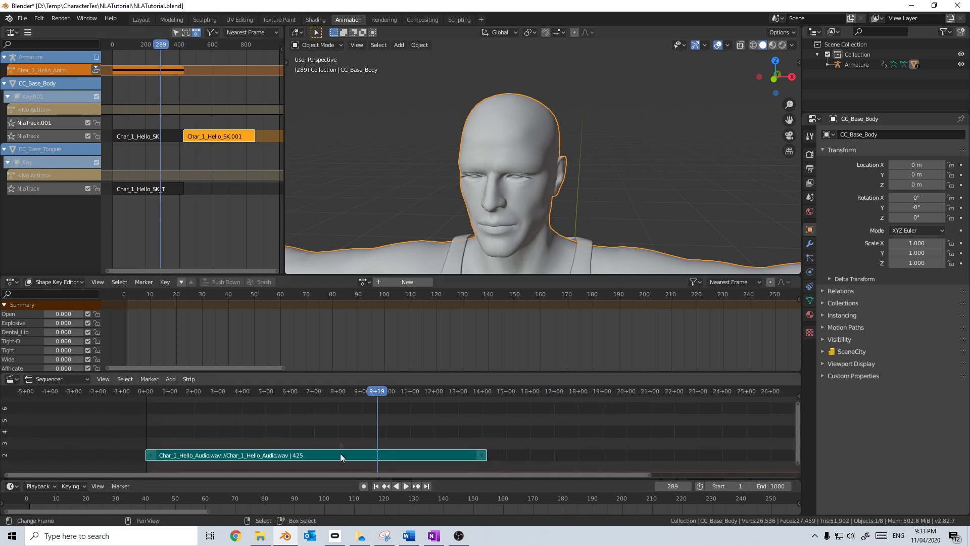
pyautogui.click(255, 452)
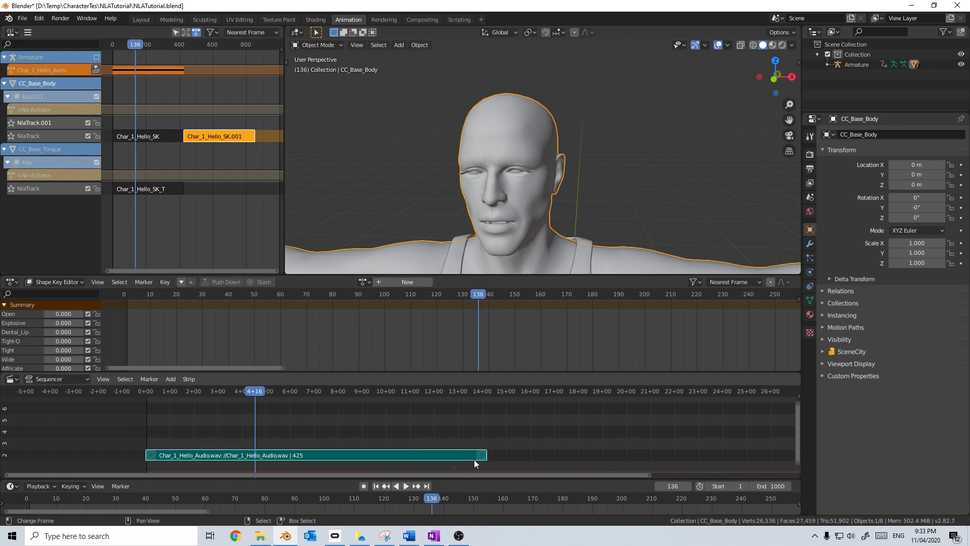
# Step: Duplicate the Char_1_Hello_Audio.wav strip directly after the original on channel 2 and play from frame 387 across the join
pyautogui.hotkey('shift', 'd')
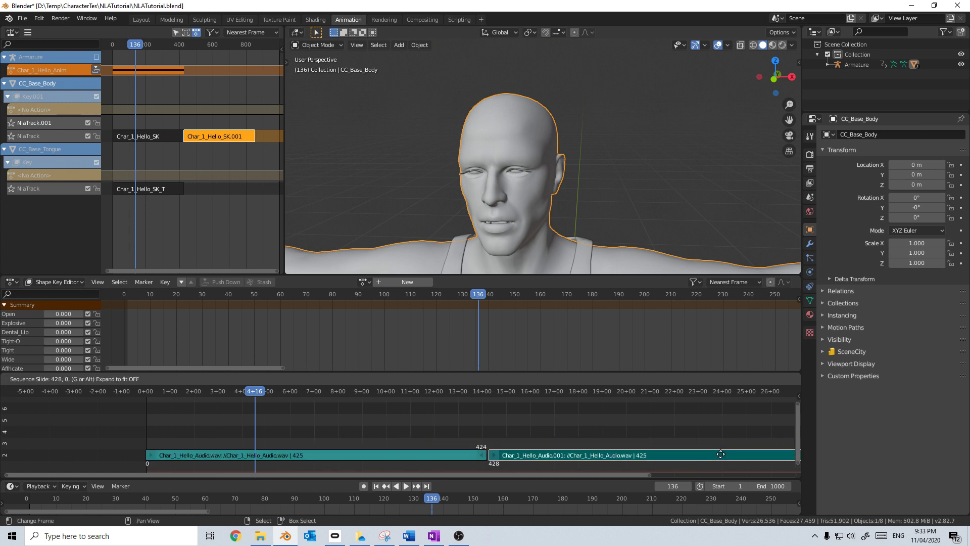
pyautogui.click(719, 454)
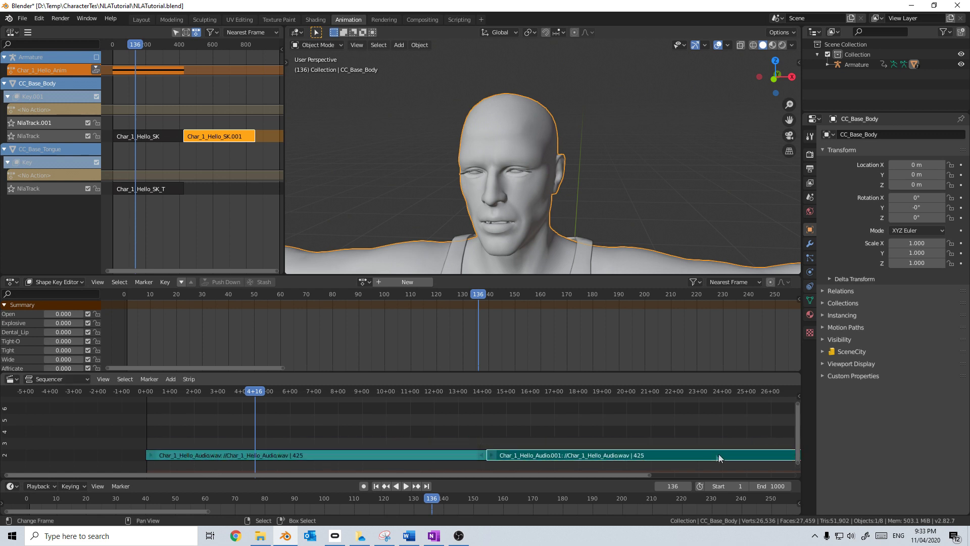
pyautogui.click(457, 392)
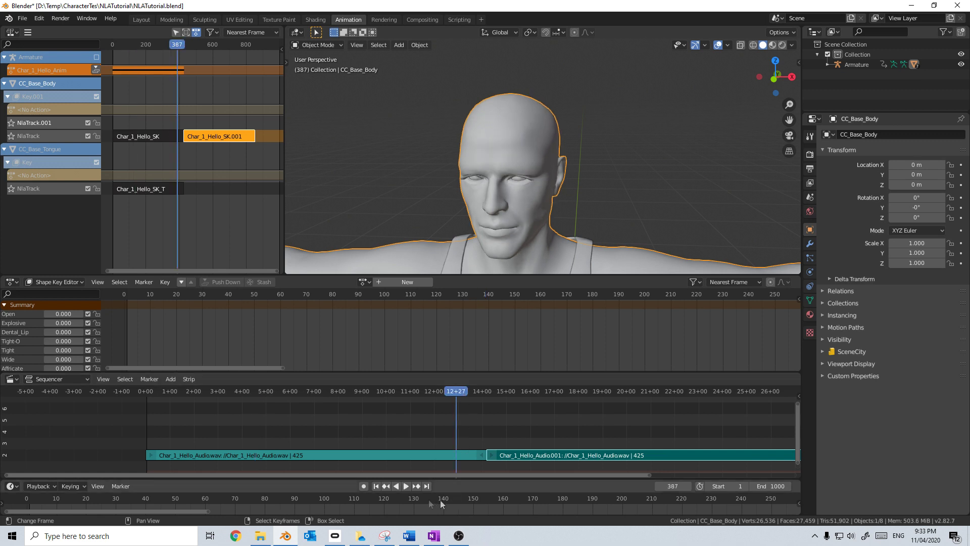
pyautogui.click(405, 487)
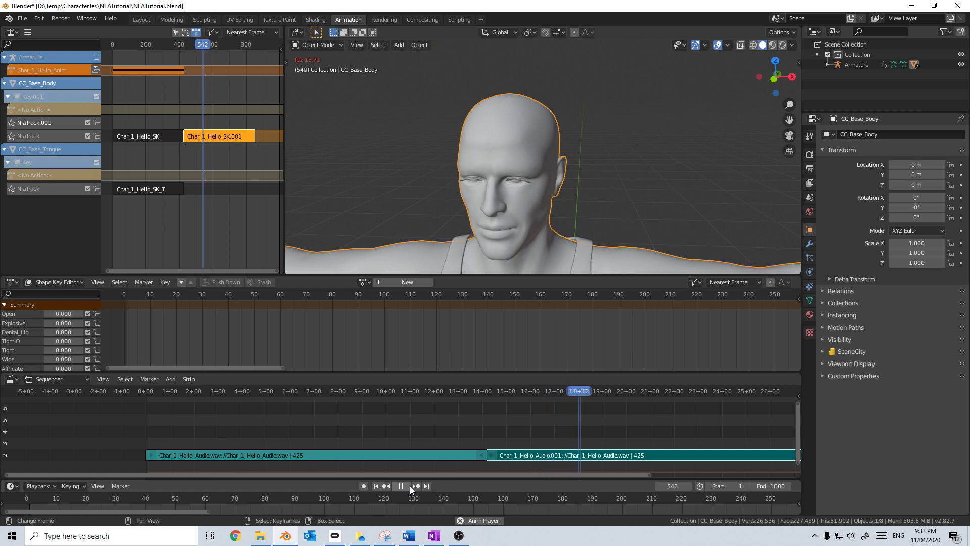
pyautogui.click(411, 486)
# Step: Delete the duplicated hello audio strip from the sequencer
pyautogui.click(566, 455)
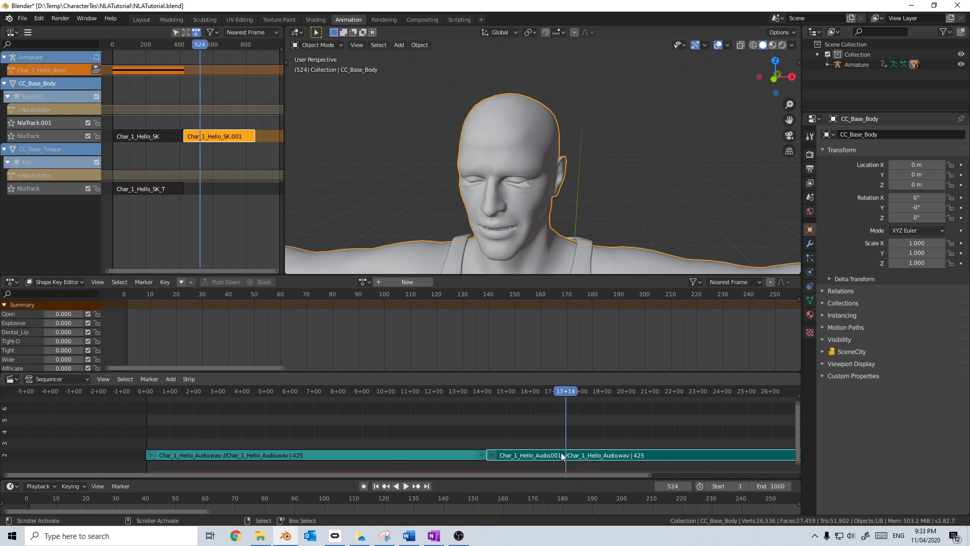
pyautogui.press('x')
pyautogui.click(552, 452)
# Step: Delete the Char_1_Hello_SK.001 strip from the CC_Base_Body track in the NLA editor
pyautogui.click(225, 136)
pyautogui.press('space')
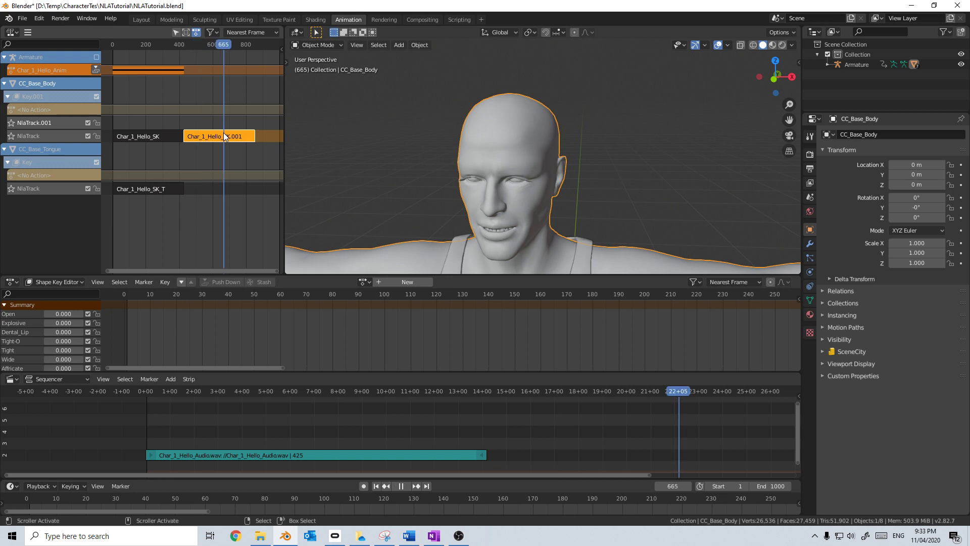
pyautogui.press('x')
# Step: Add the Char_1_Agree_SK action as an NLA strip at frame 431 on CC_Base_Body's NlaTrack.001
pyautogui.click(189, 134)
pyautogui.hotkey('shift', 'ctrl', 'space')
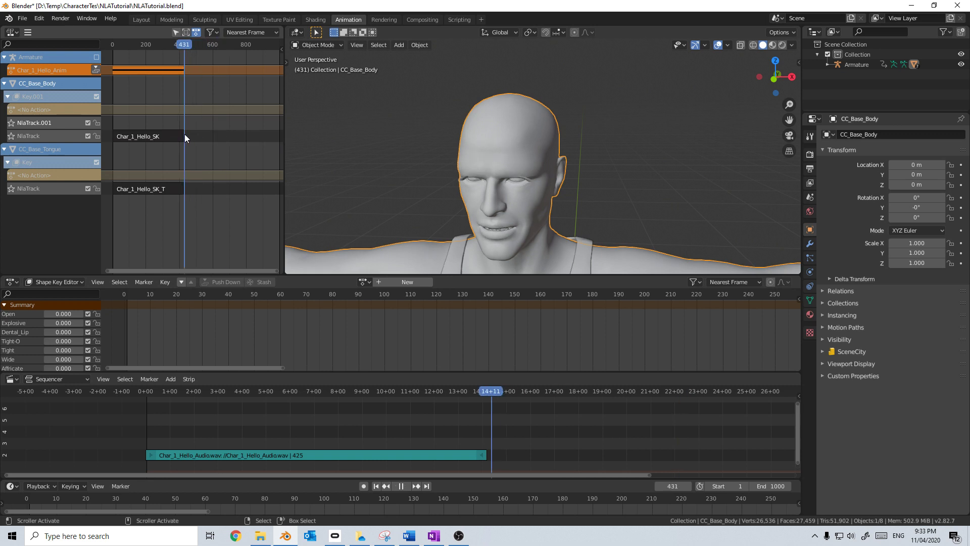
pyautogui.click(184, 136)
pyautogui.hotkey('shift', 'a')
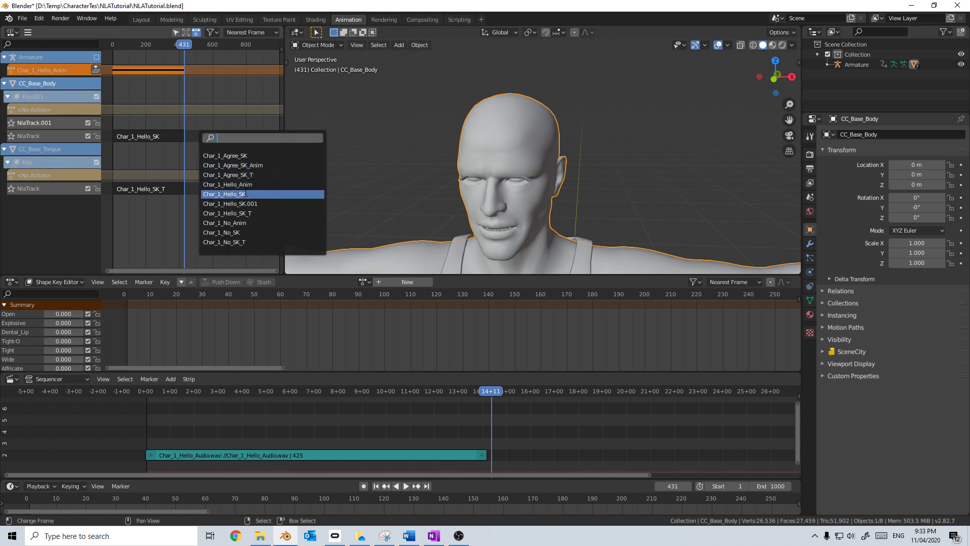
pyautogui.click(241, 156)
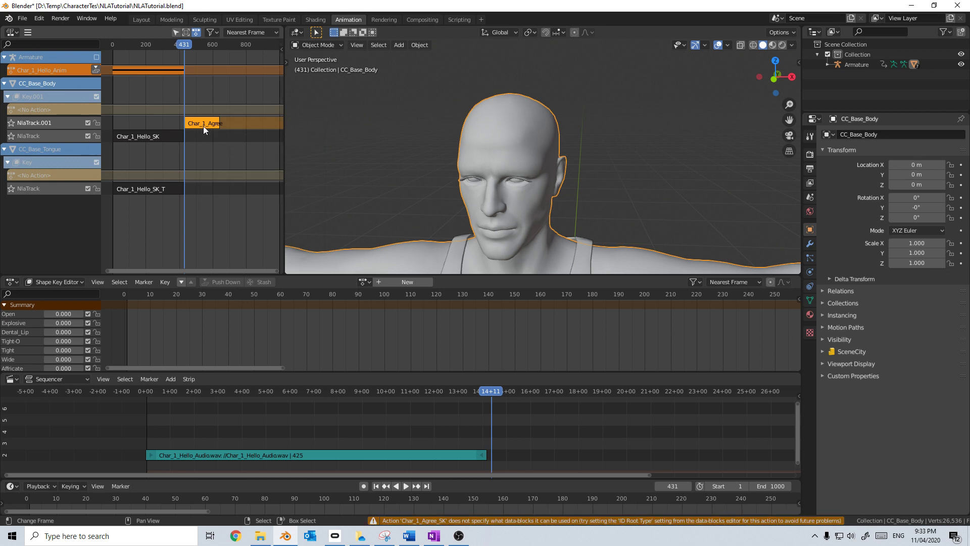
# Step: Add the sound file Char_1_Agree_Audio.wav as a strip at frame 431 on channel 3 of the sequencer
pyautogui.press('space')
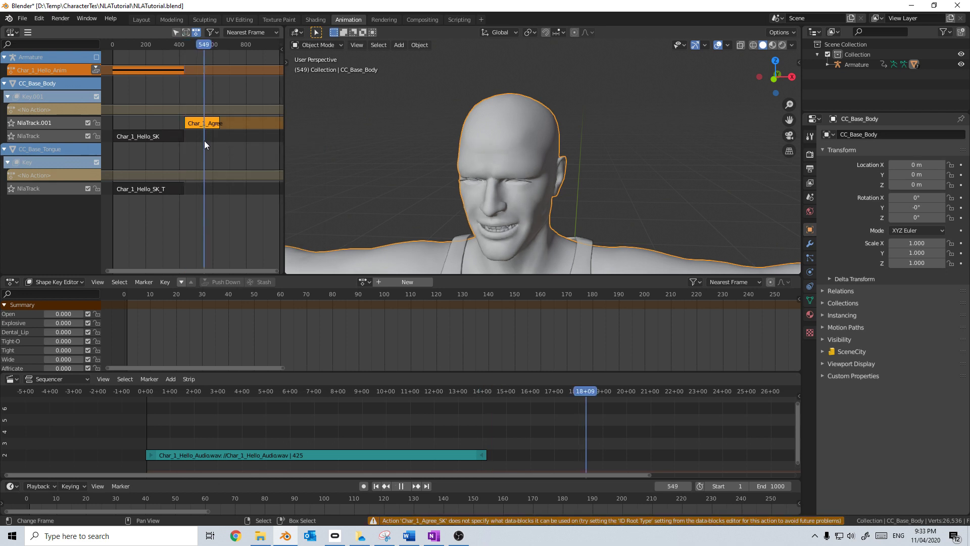
pyautogui.press('Escape')
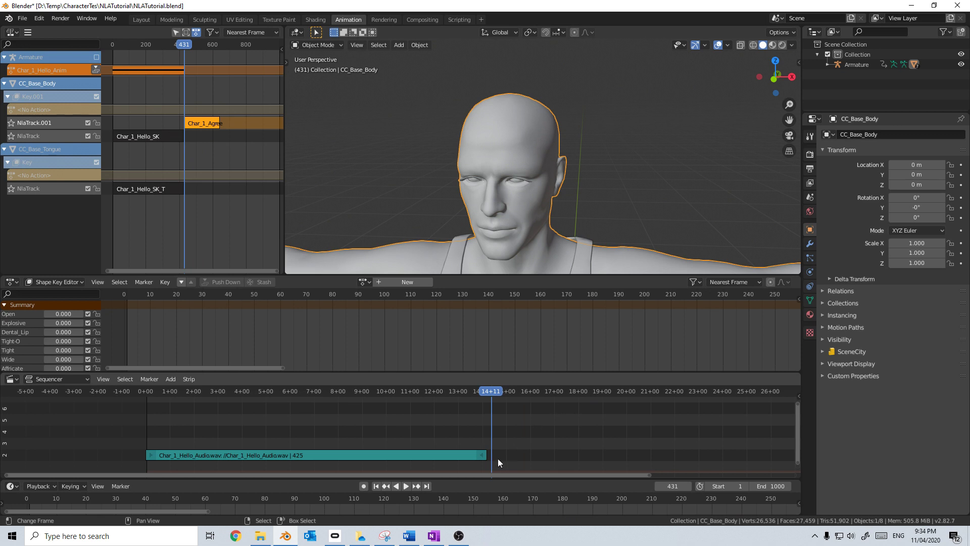
pyautogui.hotkey('shift', 'a')
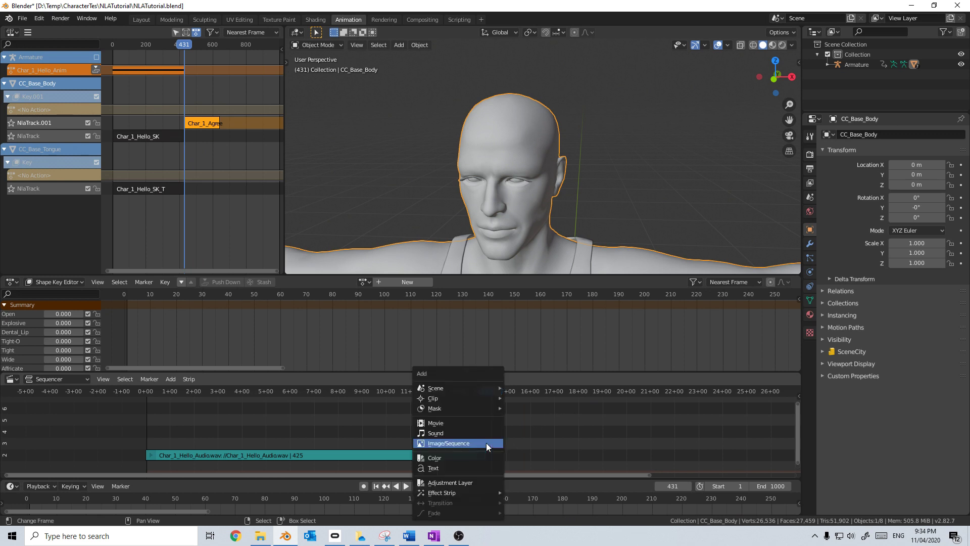
pyautogui.click(475, 433)
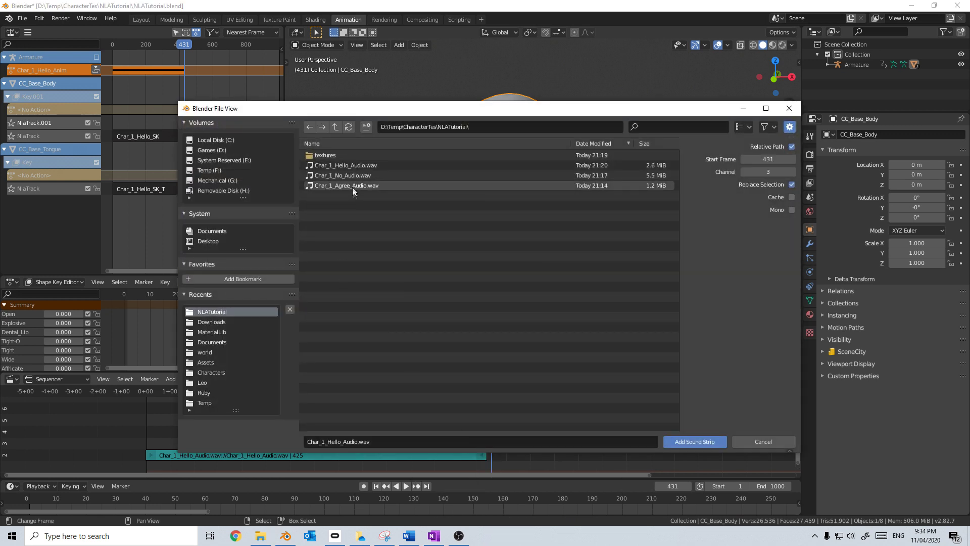
pyautogui.doubleClick(359, 185)
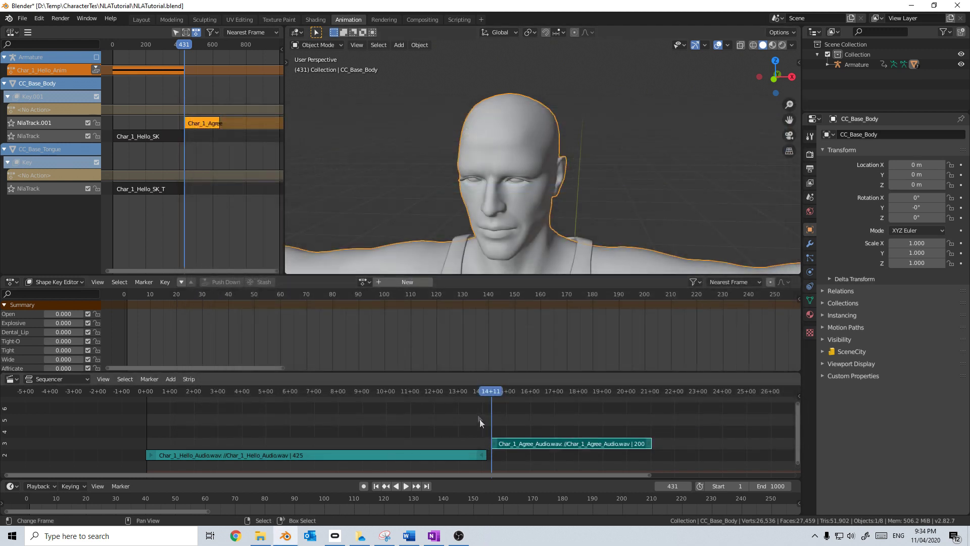
# Step: Play back the animation from frame 369 to check the agree strip against its audio, and scrub around the strip's start
pyautogui.click(441, 403)
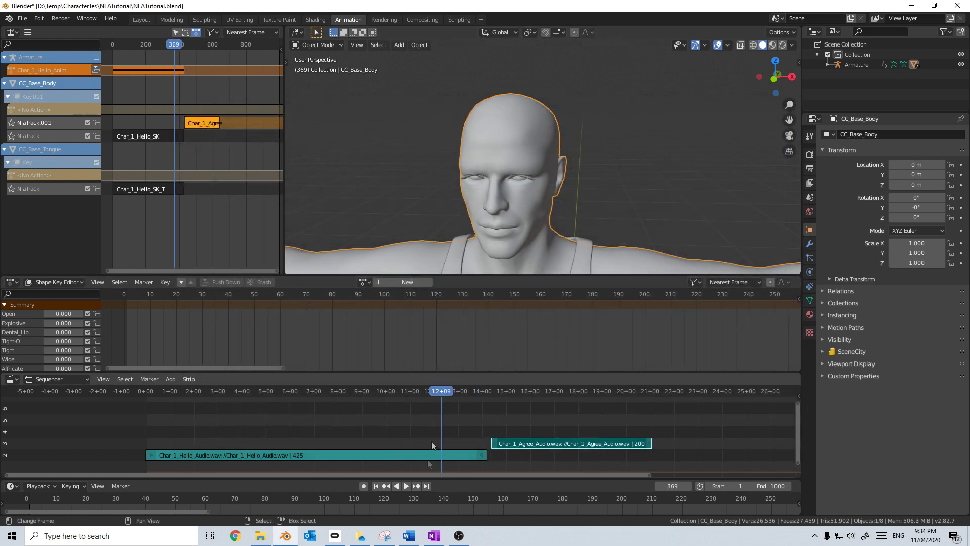
pyautogui.click(406, 486)
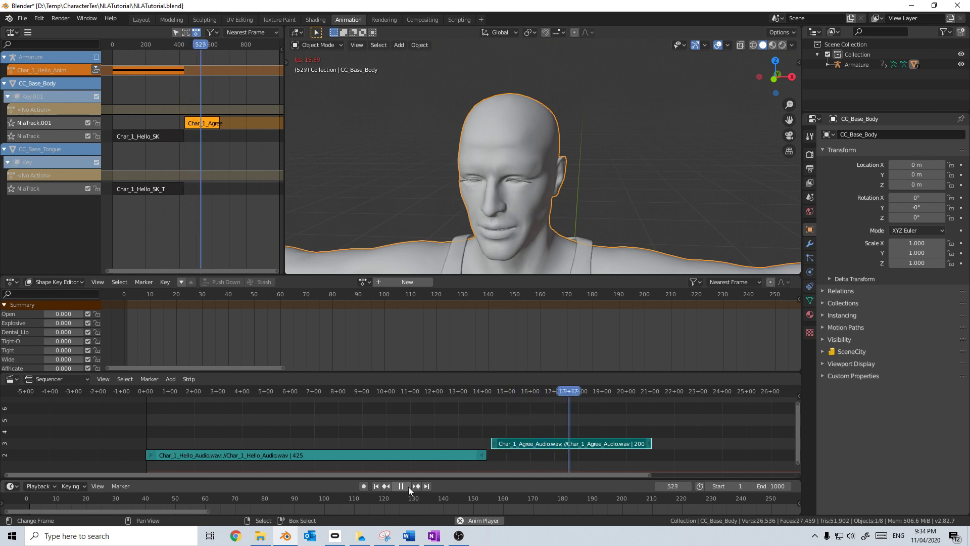
pyautogui.click(408, 487)
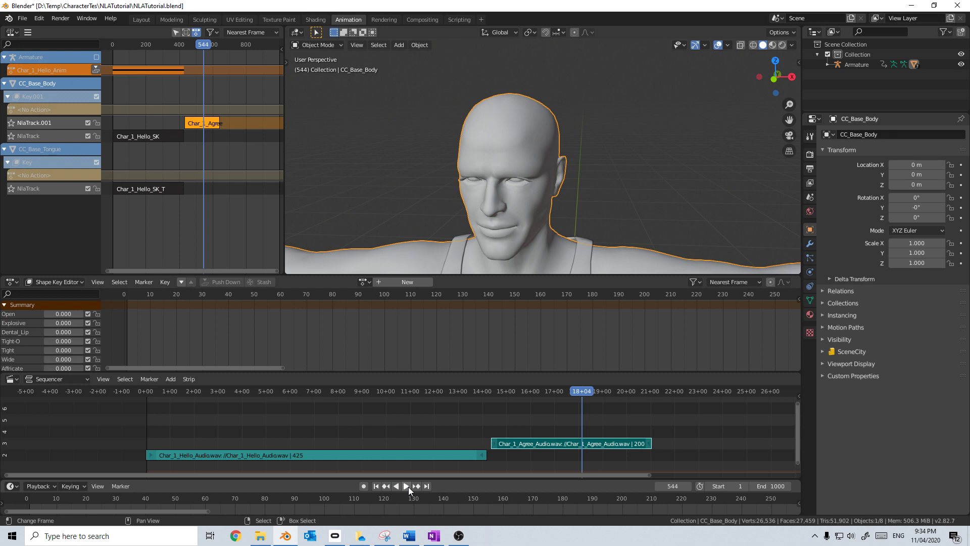
pyautogui.click(408, 487)
pyautogui.moveTo(456, 393); pyautogui.dragTo(501, 405)
pyautogui.press('space')
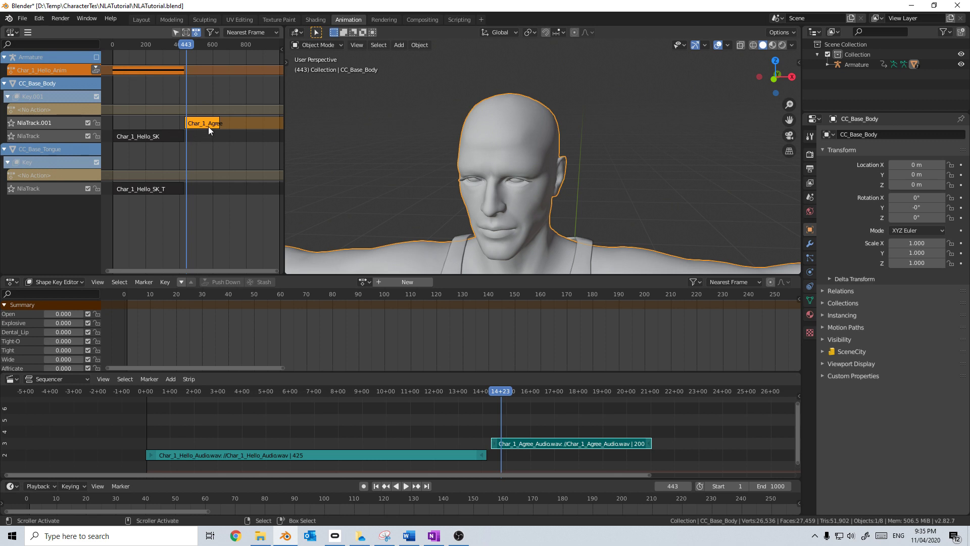
# Step: Try to move the Char_1_Agree_SK strip to a later frame on NlaTrack.001
pyautogui.moveTo(208, 126)
pyautogui.mouseDown()
pyautogui.moveTo(232, 129)
pyautogui.moveTo(202, 123)
pyautogui.mouseUp()
pyautogui.press('g')
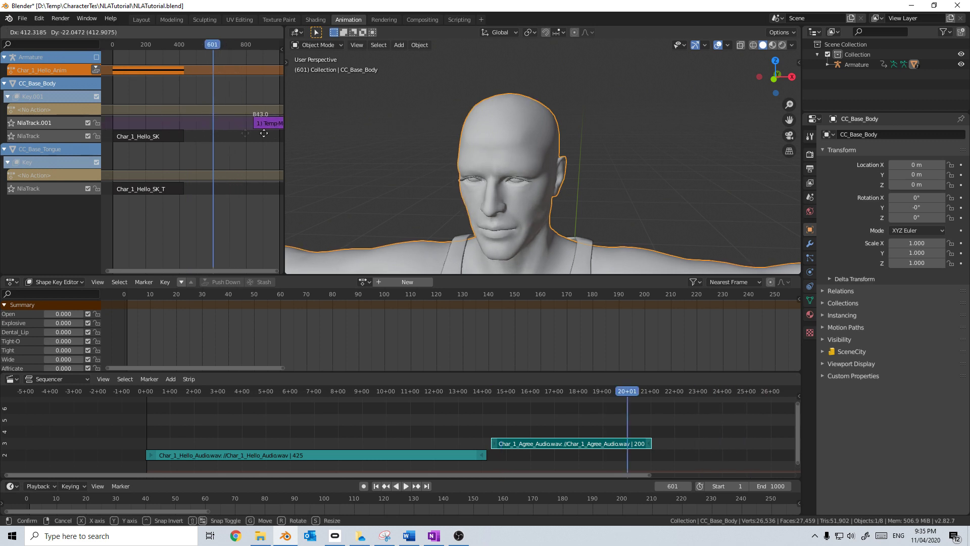
pyautogui.press('Escape')
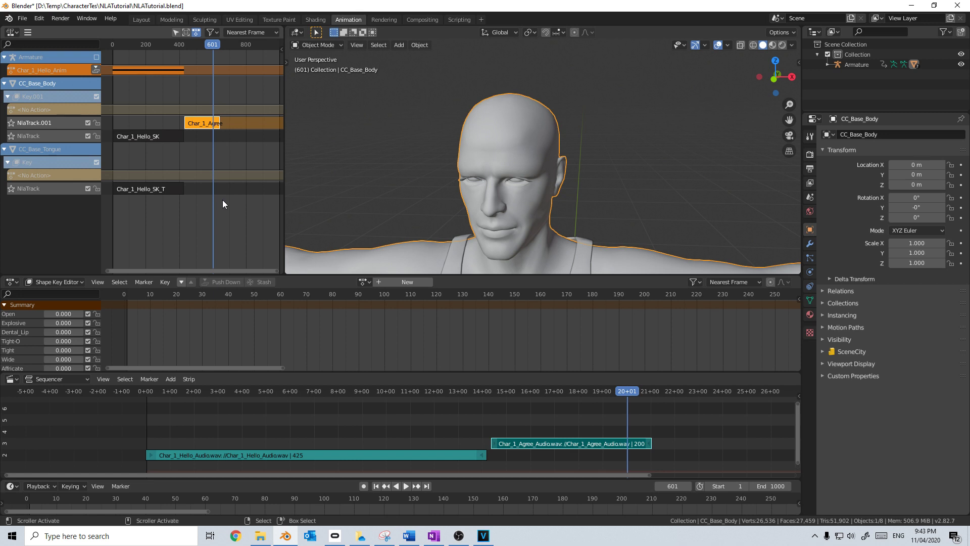
# Step: Assign the Char_1_No_SK action to CC_Base_Body in the Shape Key Editor
pyautogui.click(364, 282)
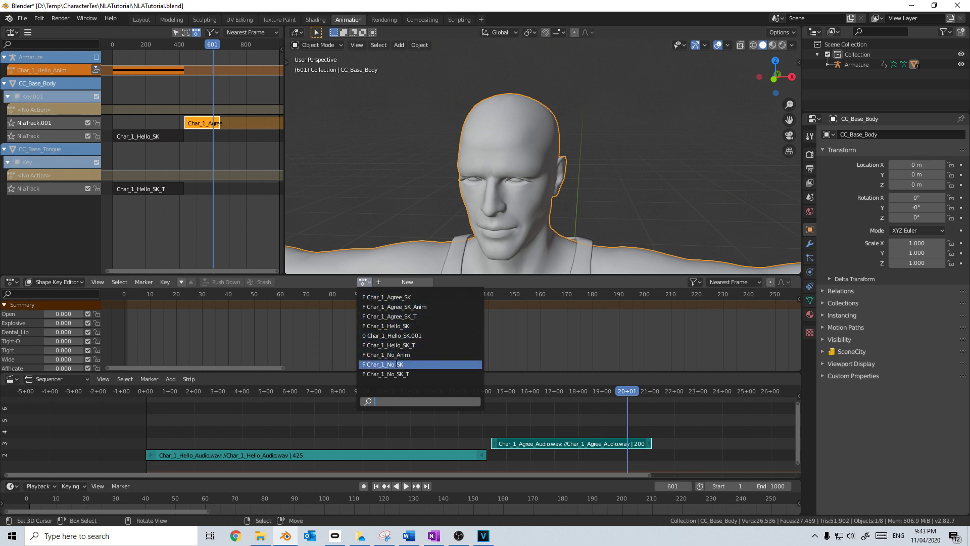
pyautogui.click(392, 364)
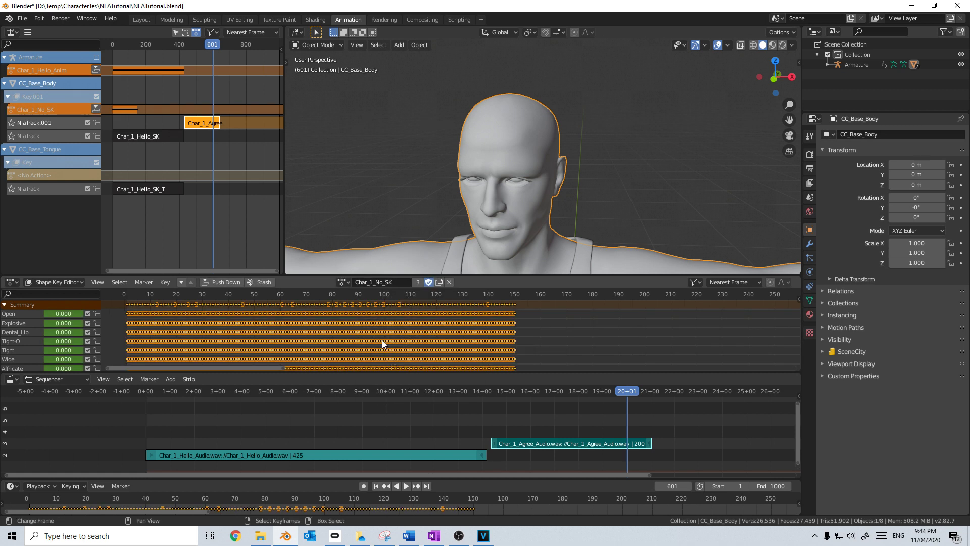